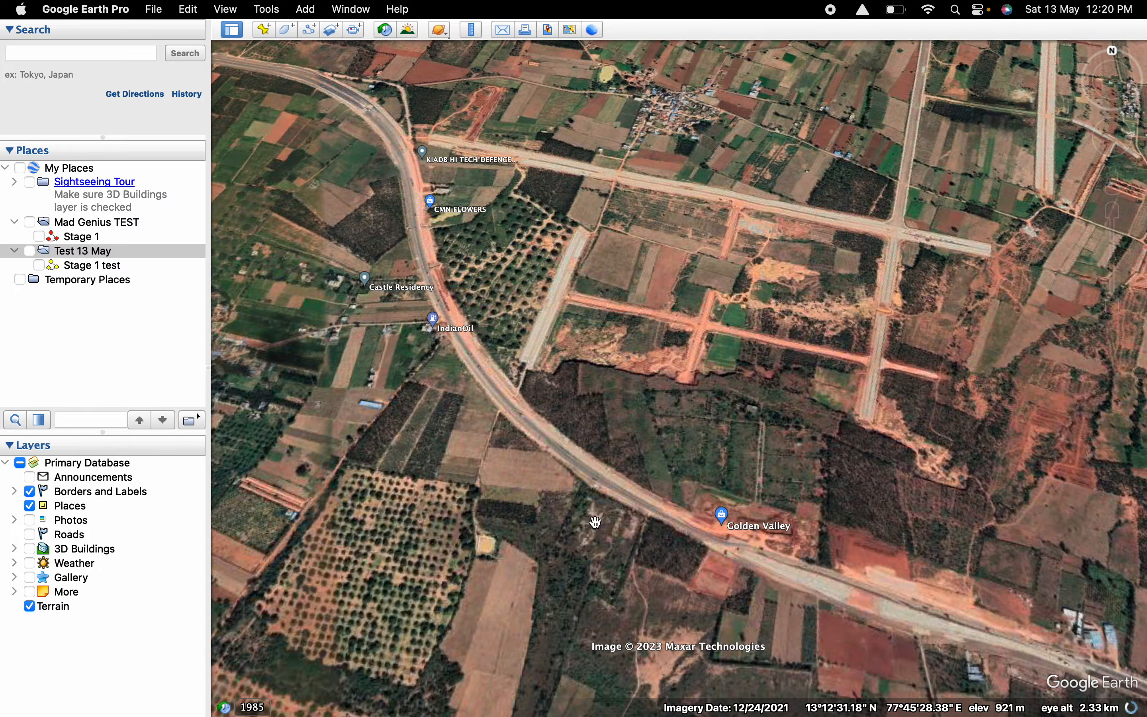
Survey the road network around the Haralur junction, both close up and from farther out.
scroll(477, 363, down, 10)
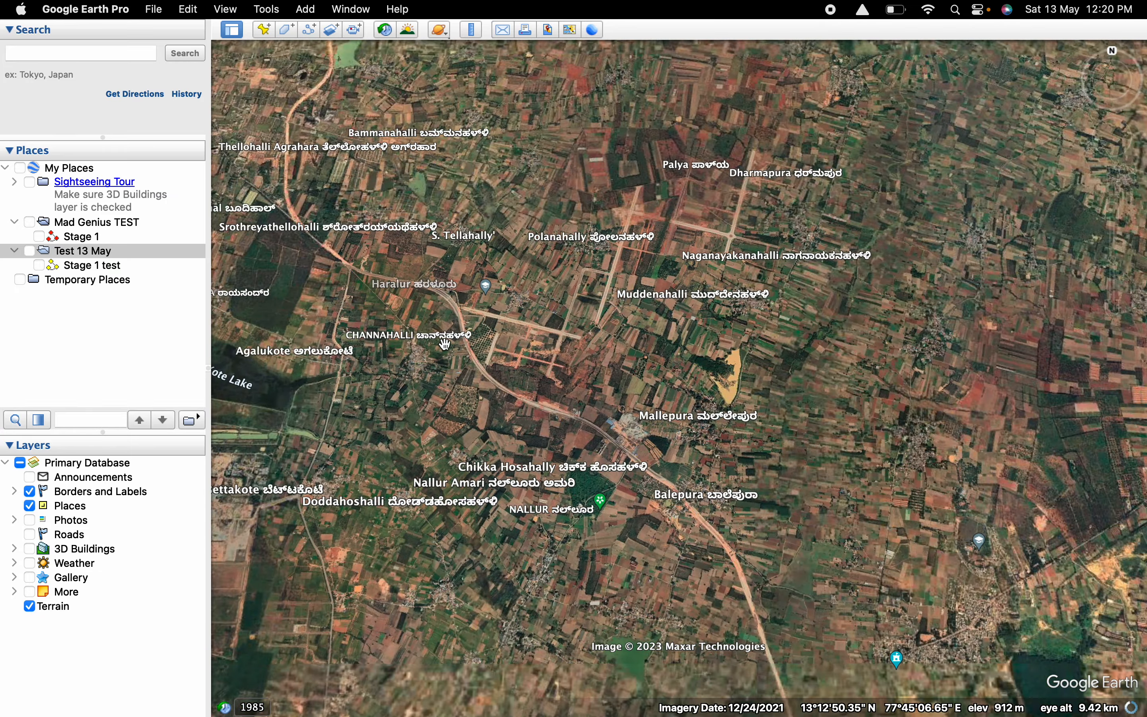
drag(476, 365, 671, 361)
double_click(643, 372)
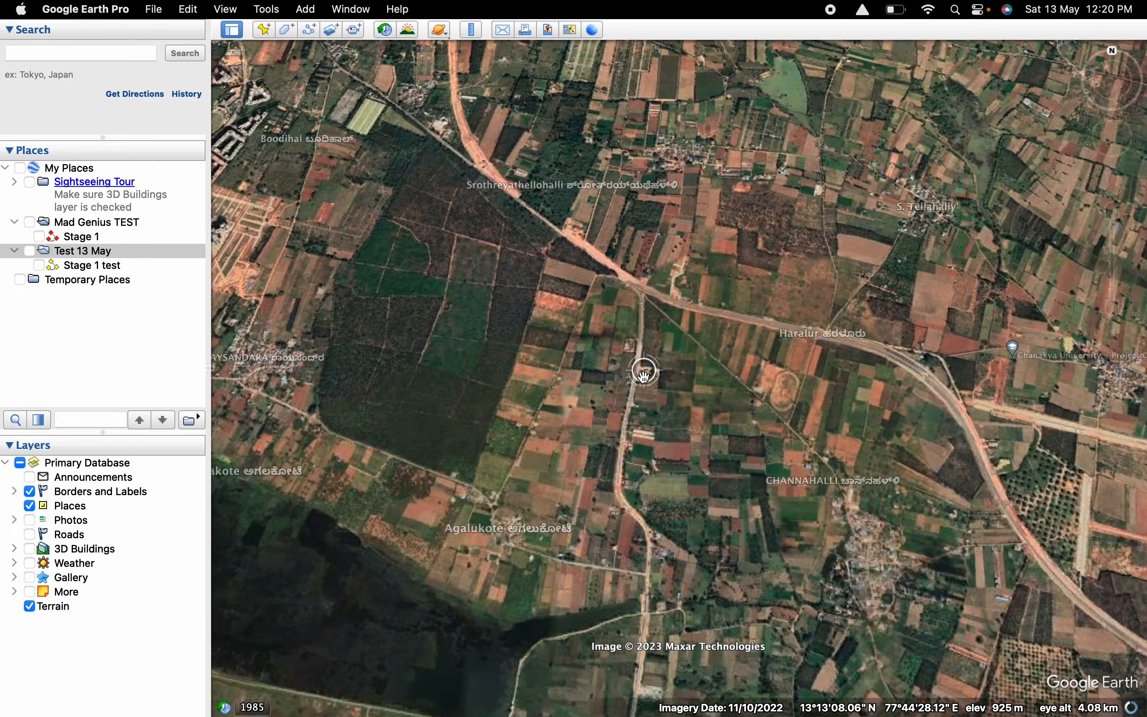
scroll(643, 374, up, 2)
drag(641, 322, 706, 481)
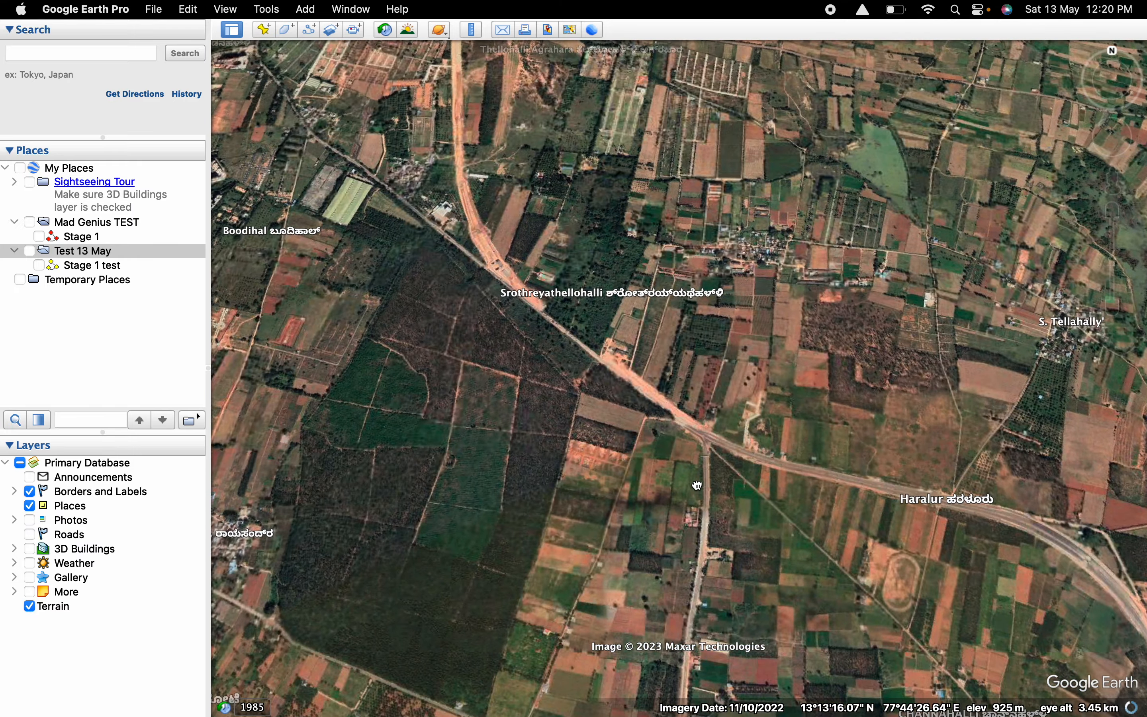
mouse_move(1115, 74)
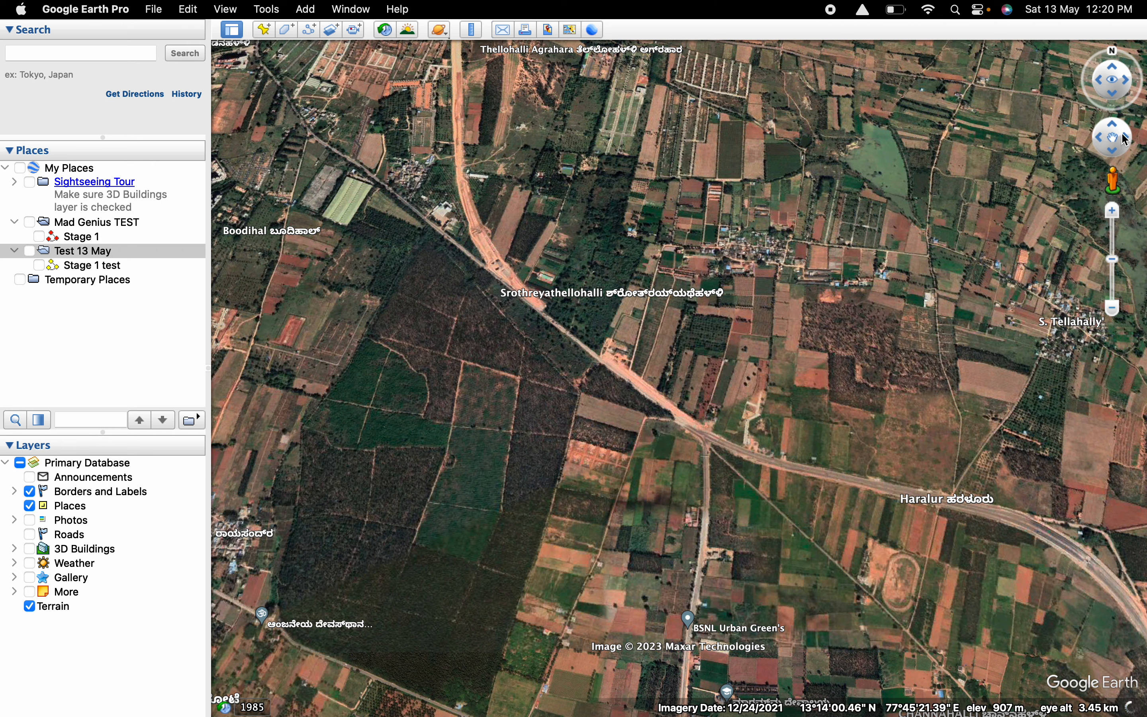
drag(1116, 142, 1109, 159)
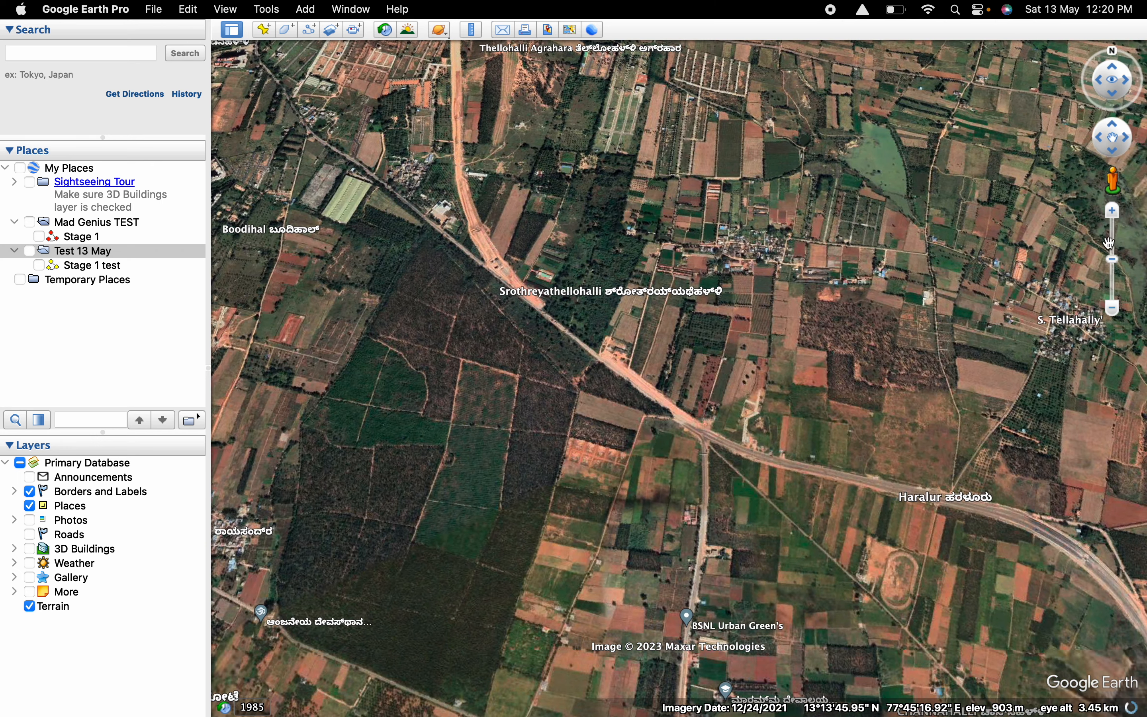
click(1112, 310)
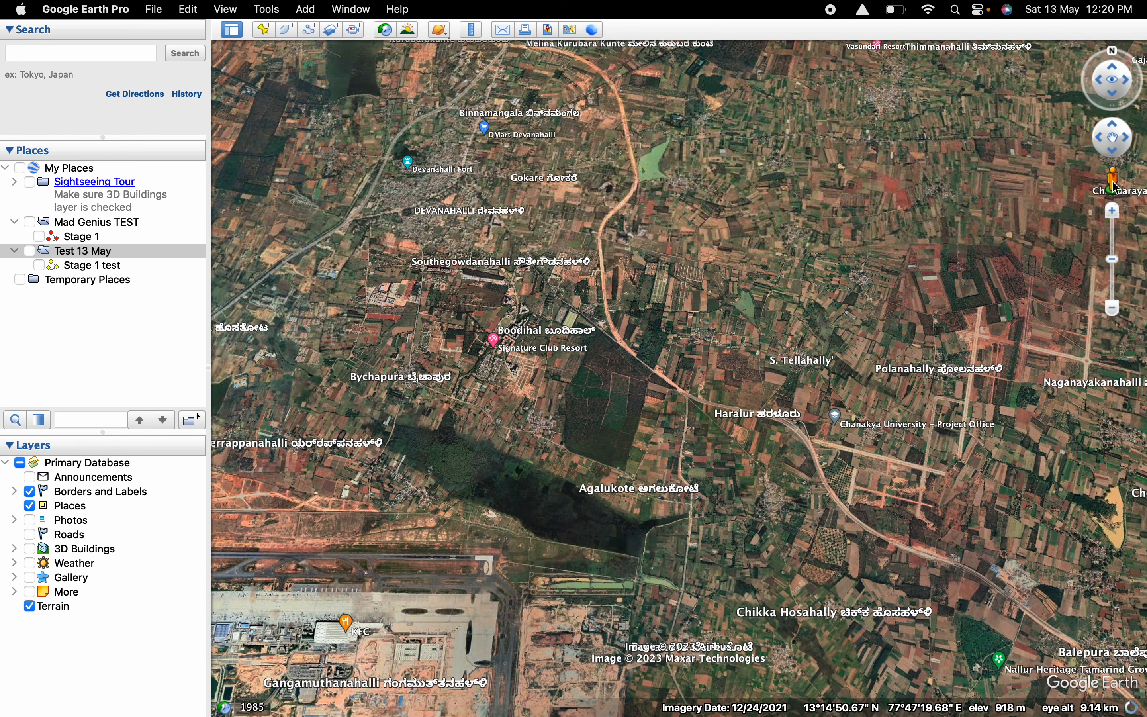
mouse_move(1113, 182)
mouse_down()
mouse_move(743, 300)
mouse_move(653, 346)
mouse_move(1017, 253)
mouse_move(1117, 182)
mouse_up()
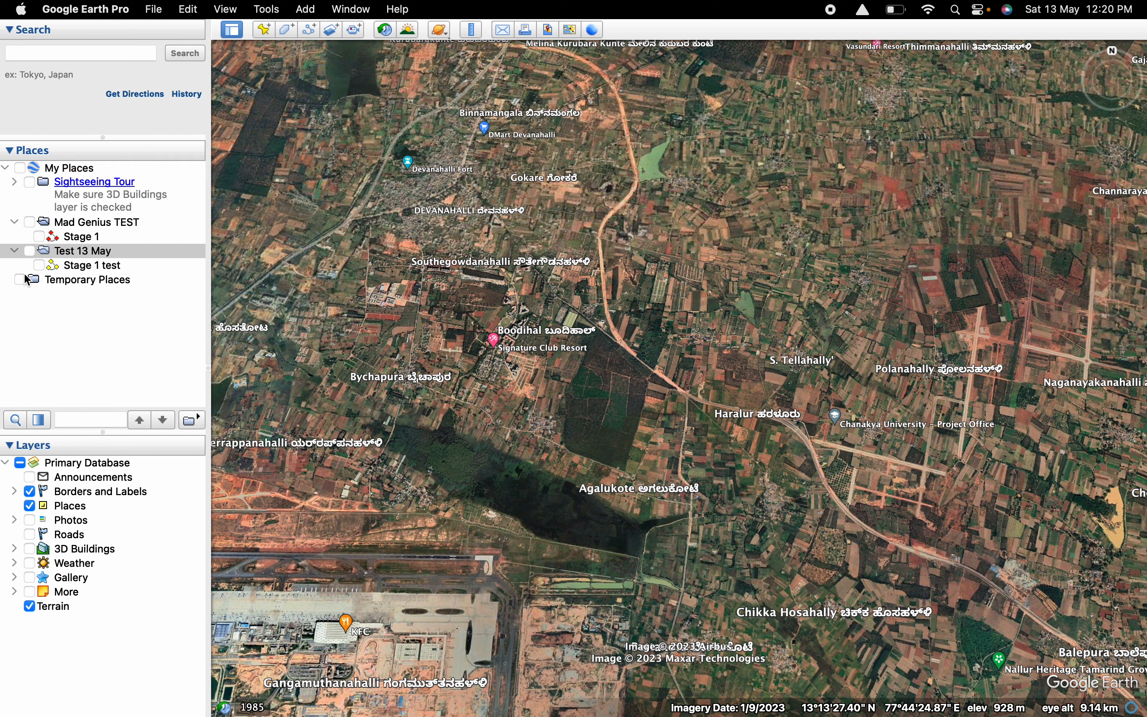
Turn the visibility of My Places on and off again, and collapse and re-expand its contents.
click(18, 172)
click(20, 169)
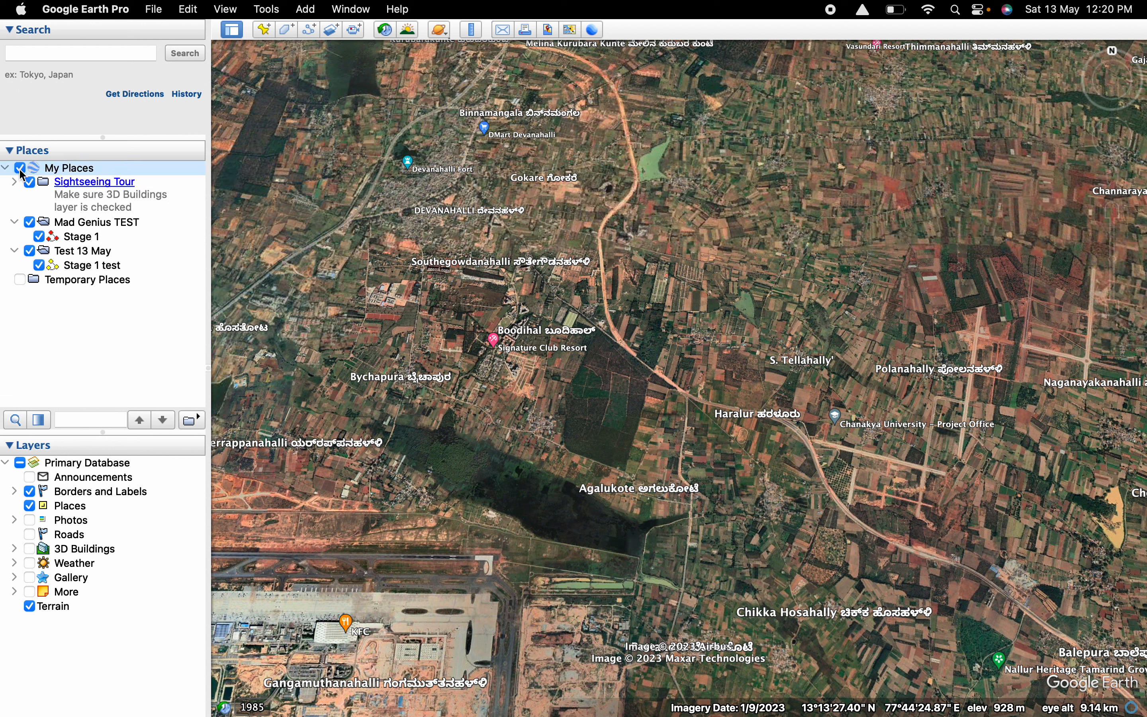
click(20, 168)
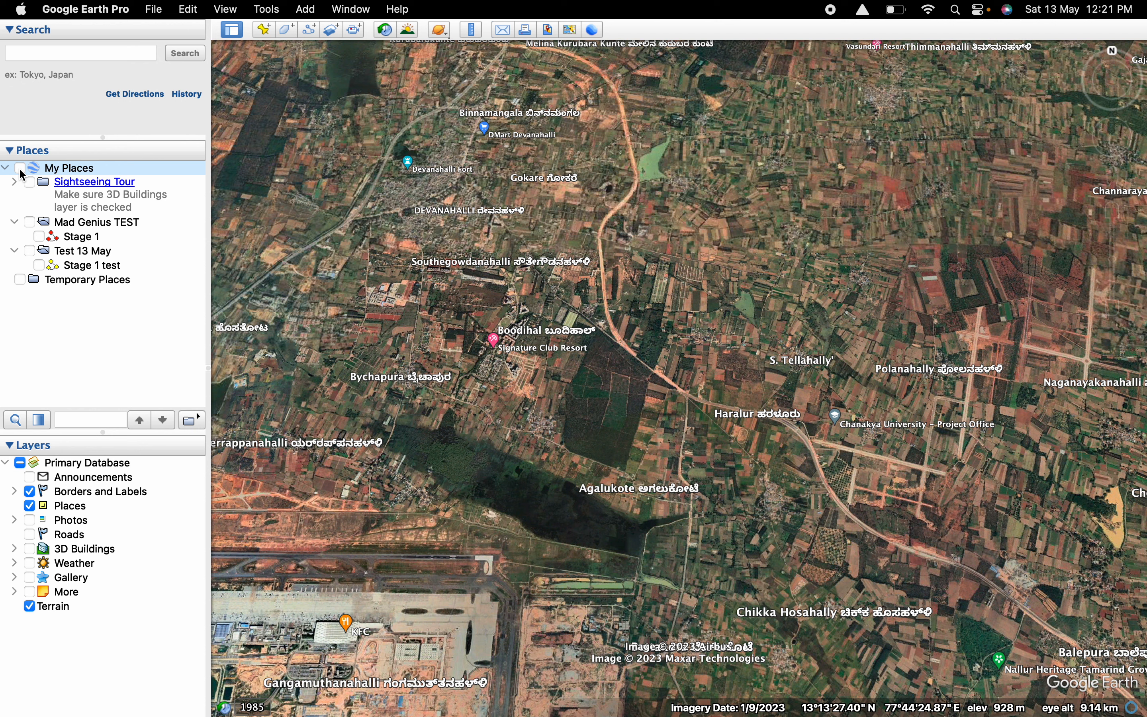
click(6, 168)
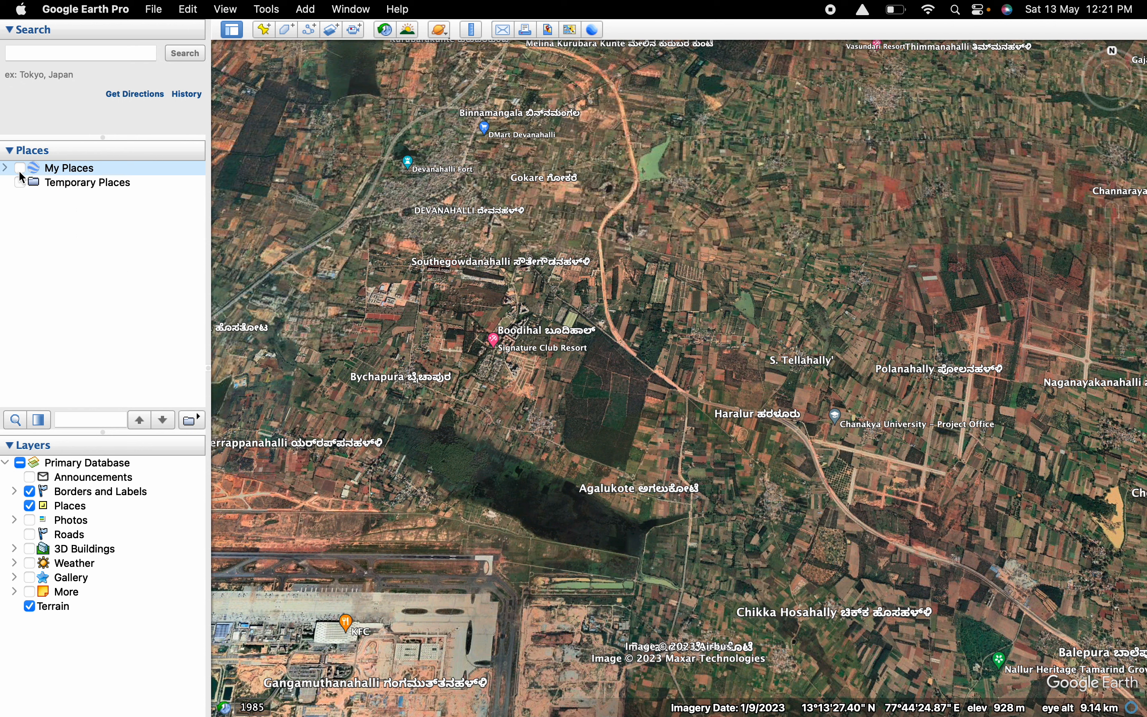
click(6, 169)
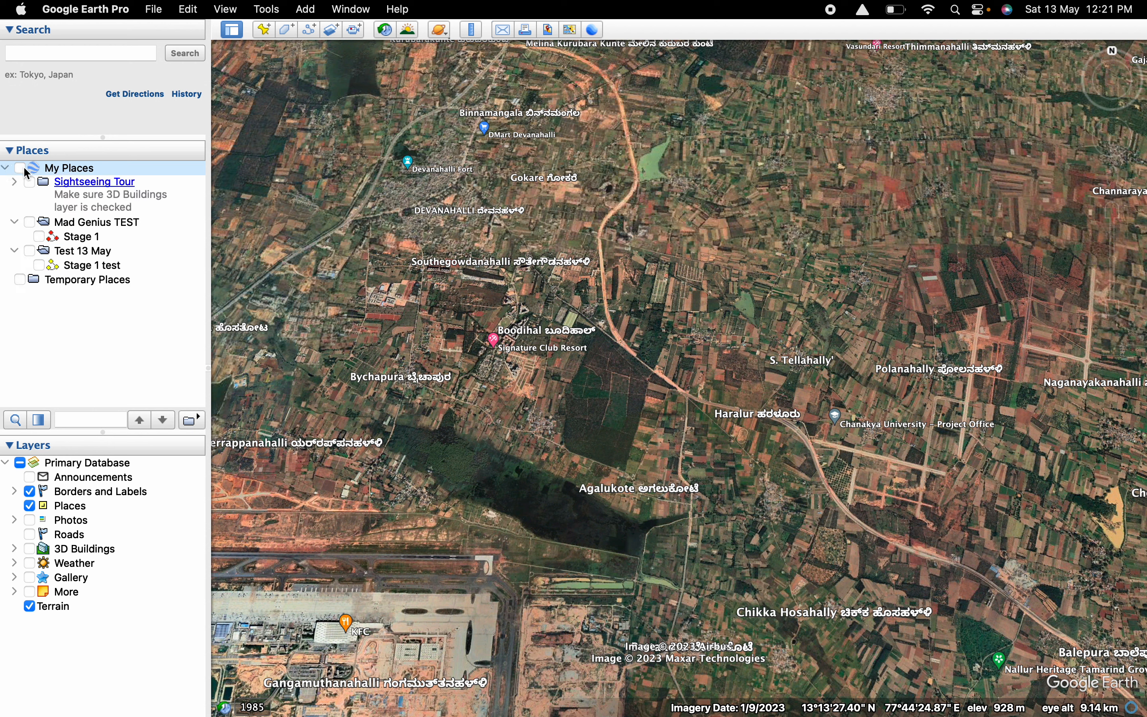
Create a new folder named "Bangalore tracks" inside My Places.
right_click(69, 167)
click(60, 172)
right_click(61, 173)
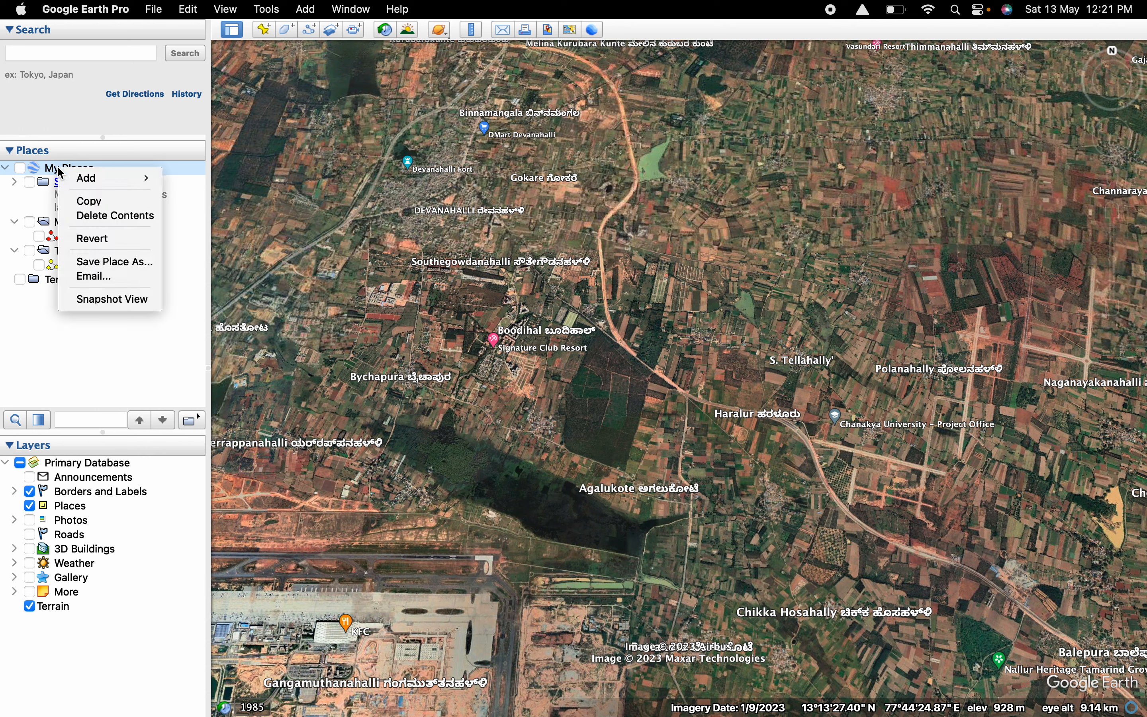
right_click(47, 174)
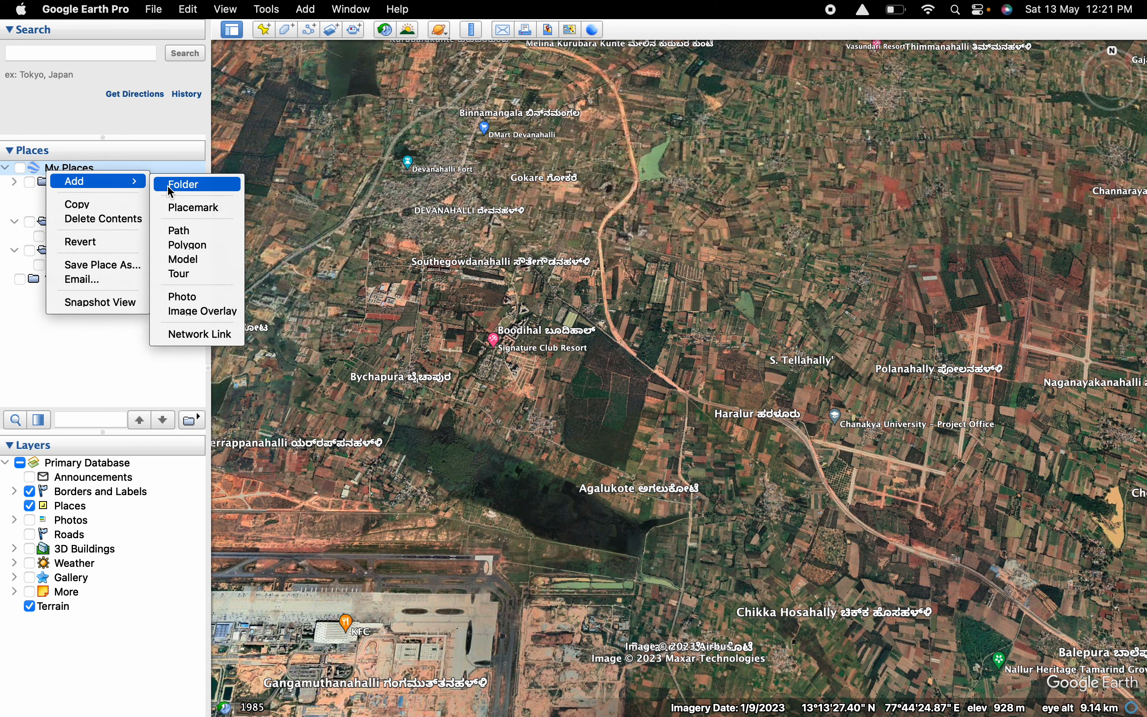
click(168, 188)
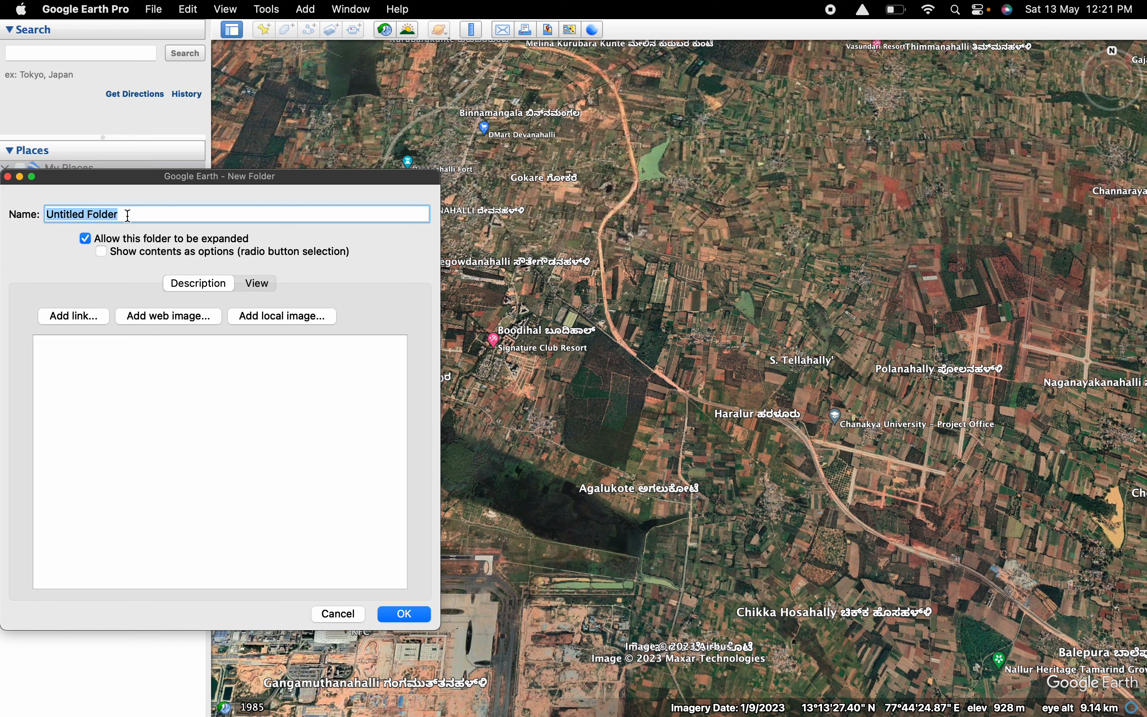
text(Tra)
key(BackSpace)
key(BackSpace)
text(u)
key(BackSpace)
key(BackSpace)
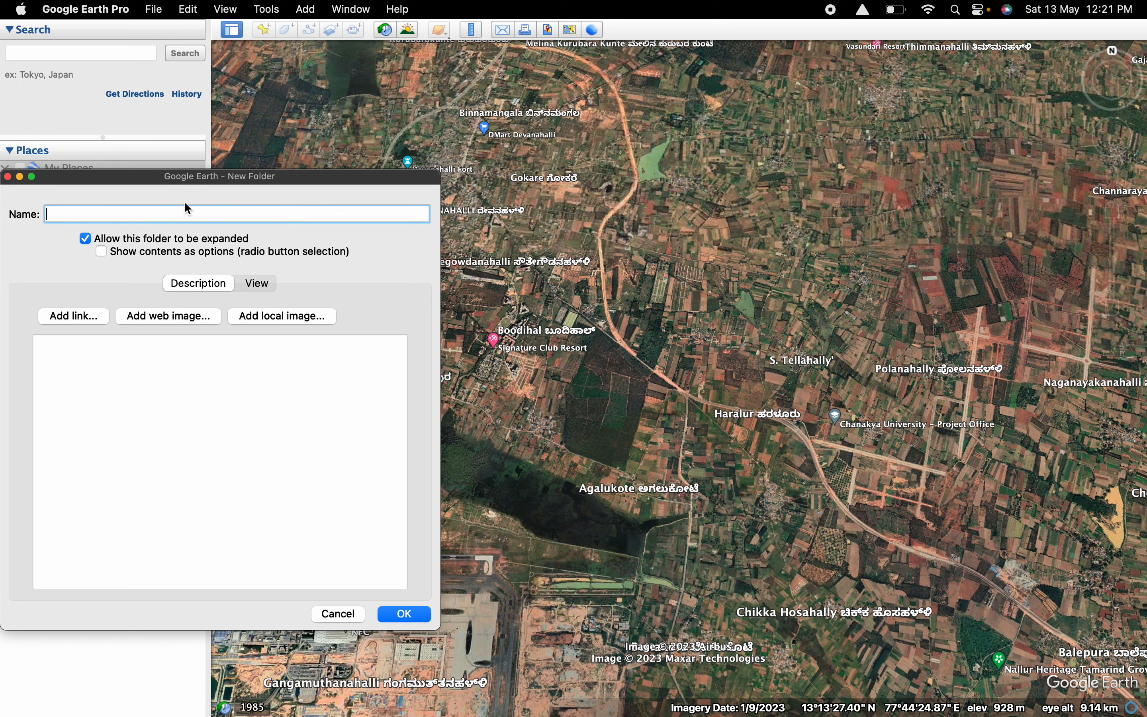
text(Bangalore tracks)
click(392, 613)
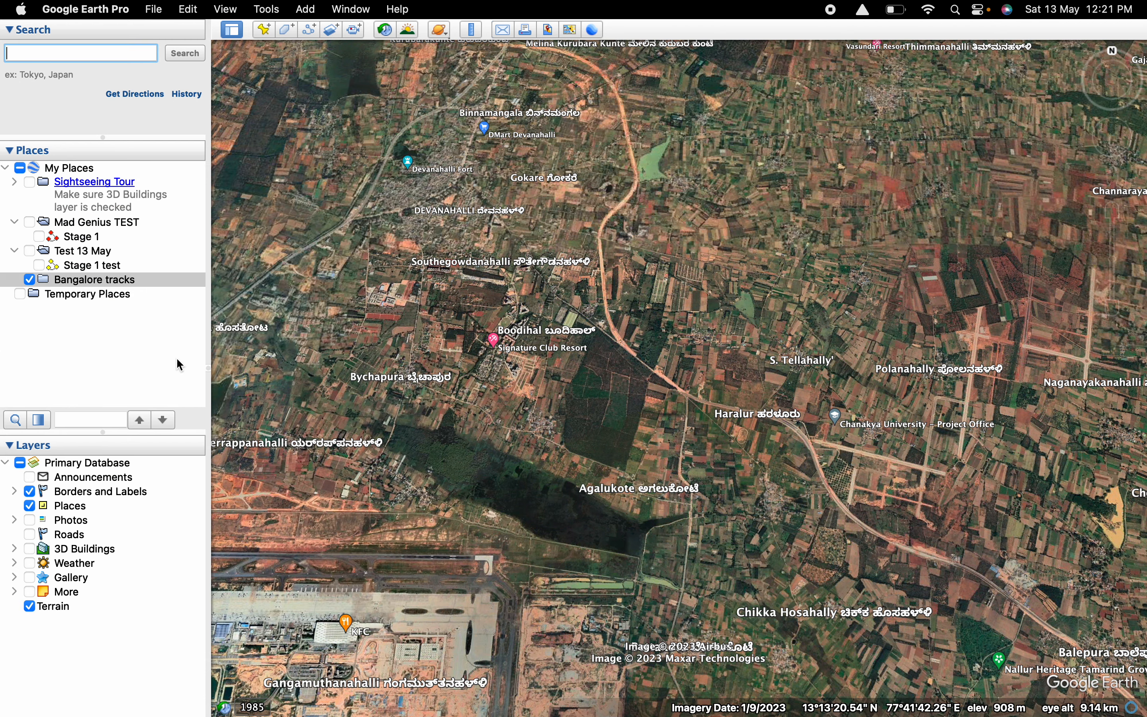
Add a new path to the Bangalore tracks folder and name it "Test path".
right_click(120, 284)
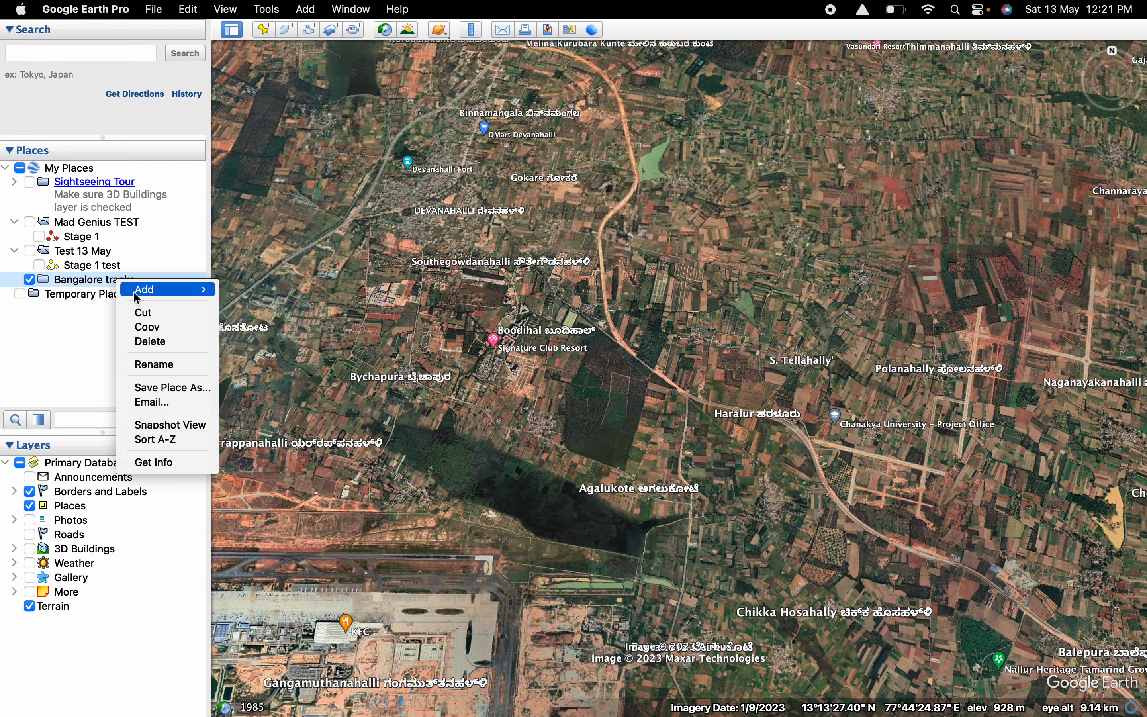
mouse_move(138, 291)
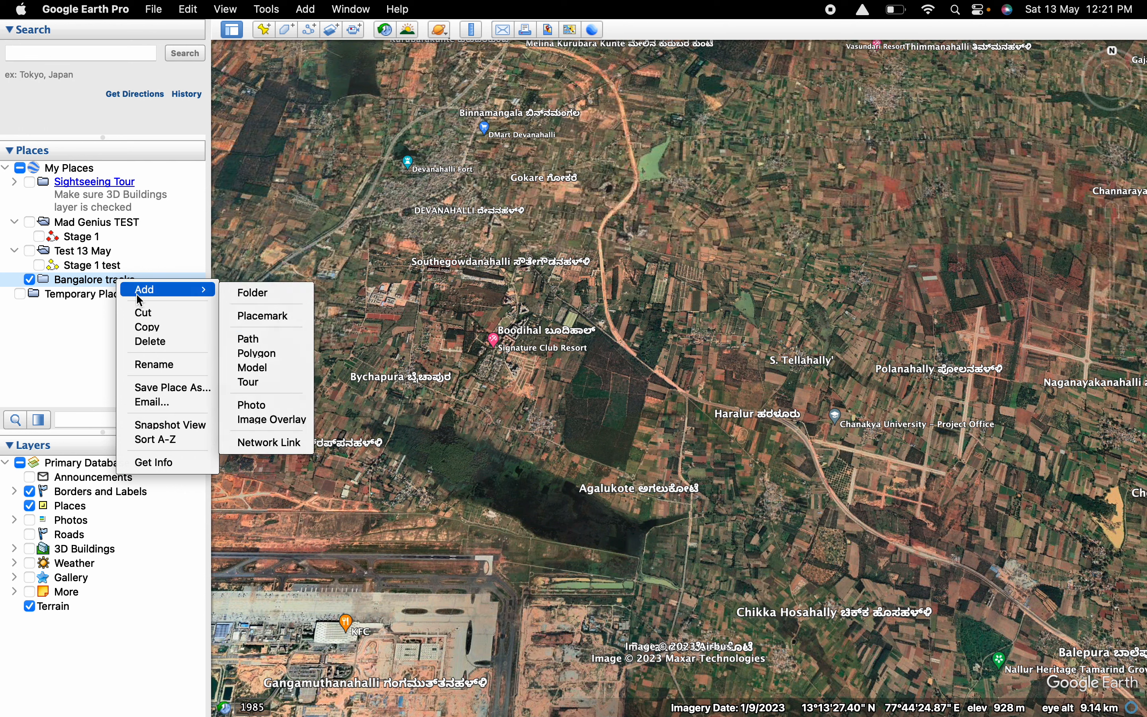
click(246, 338)
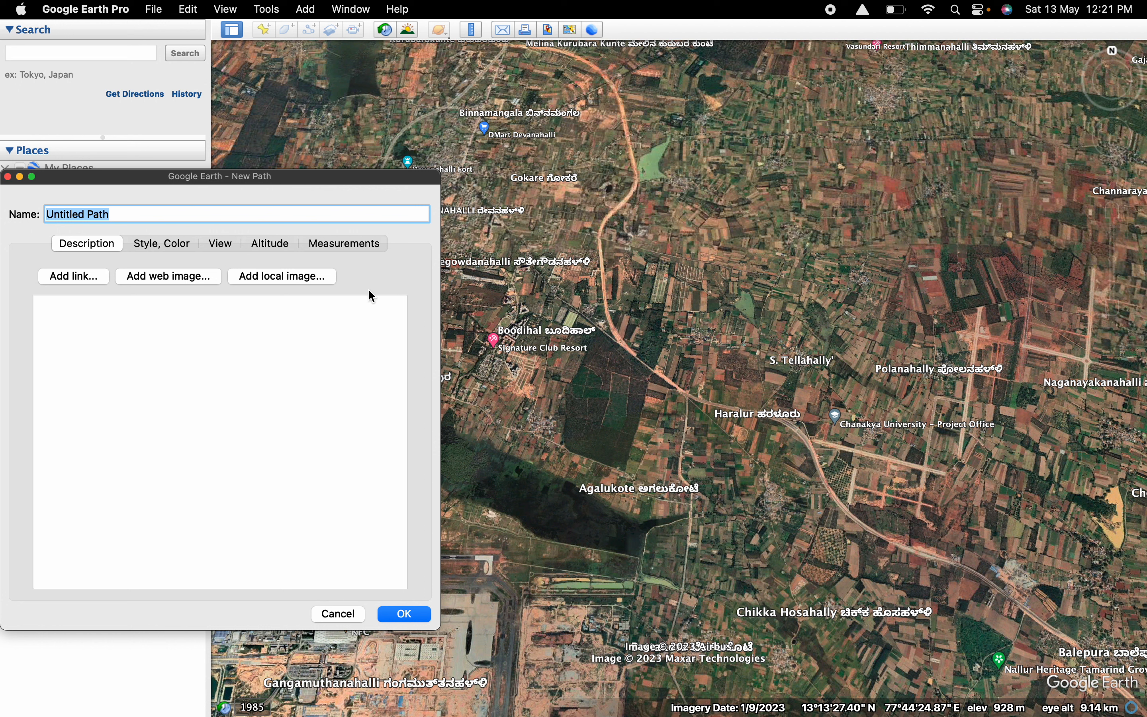
triple_click(146, 214)
text(P)
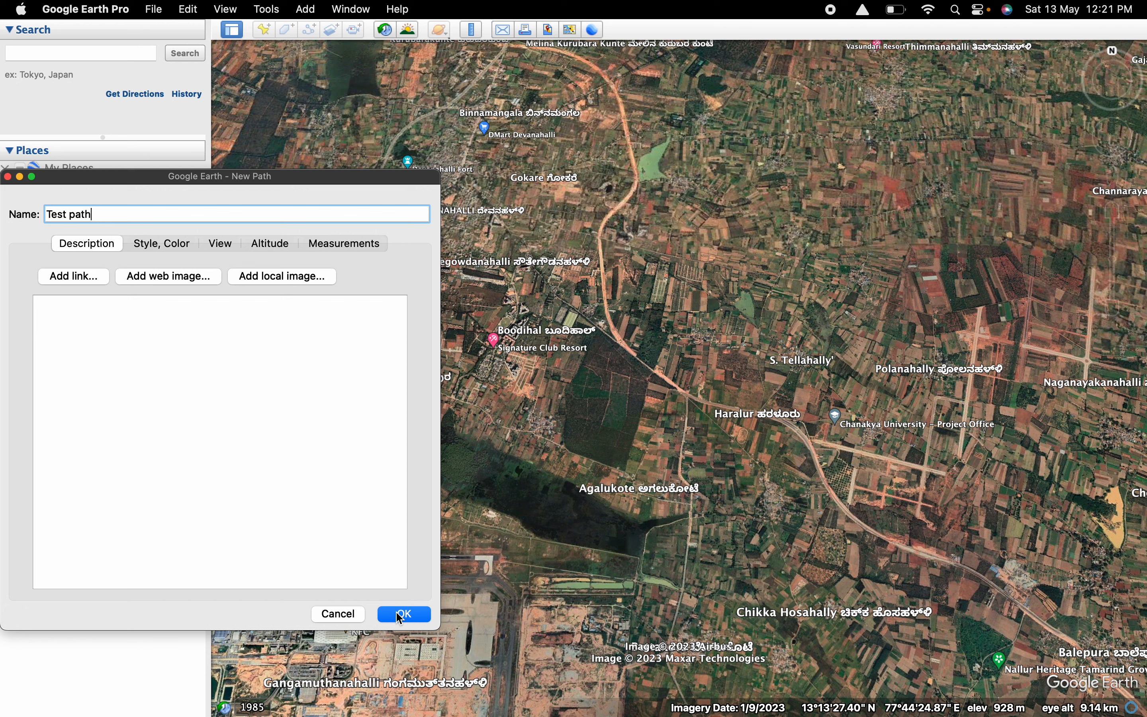
Review the new path's length units, line color and width, view and altitude settings.
click(375, 244)
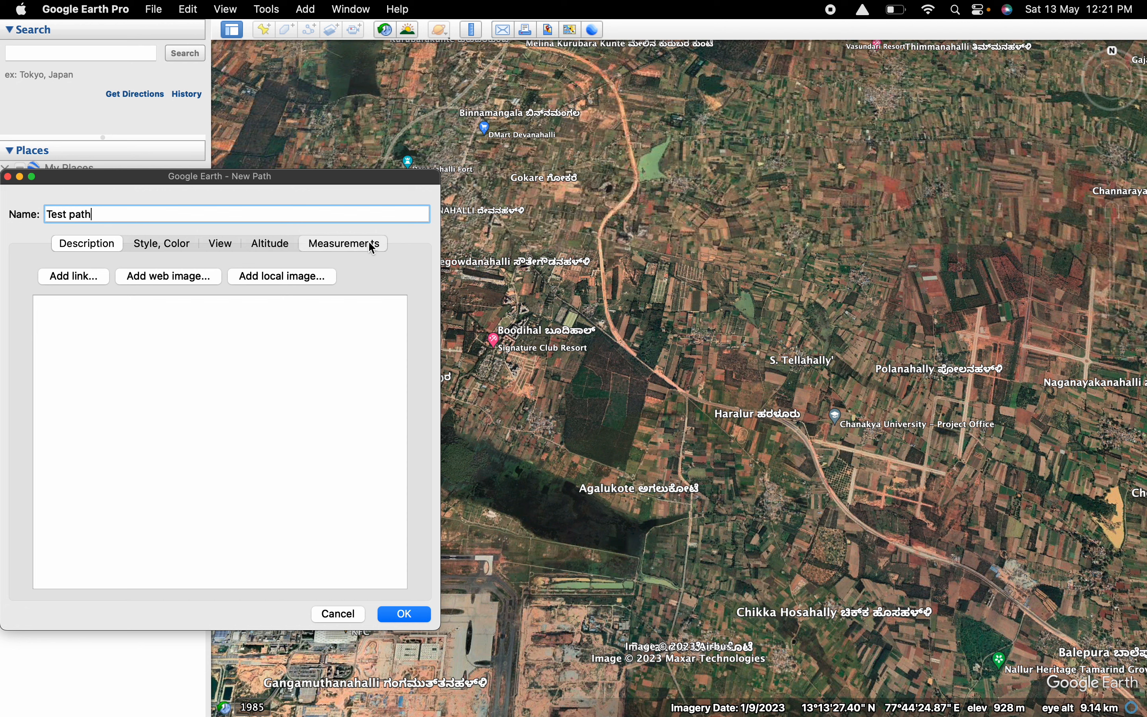
click(255, 272)
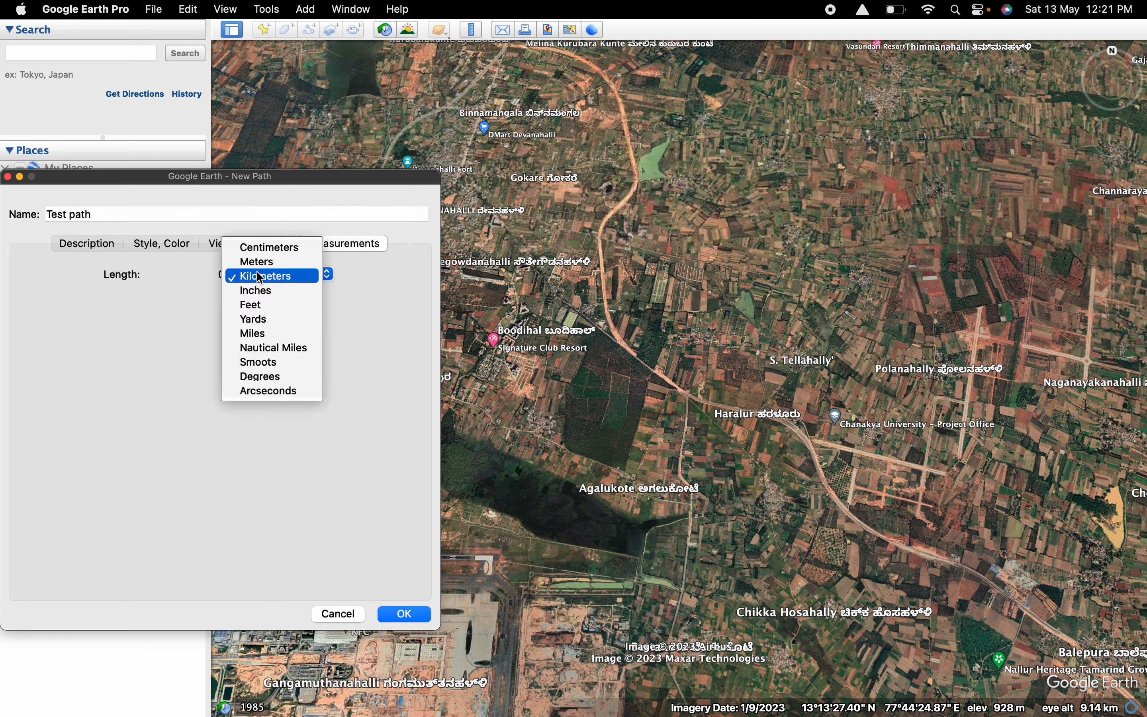
click(141, 308)
click(156, 248)
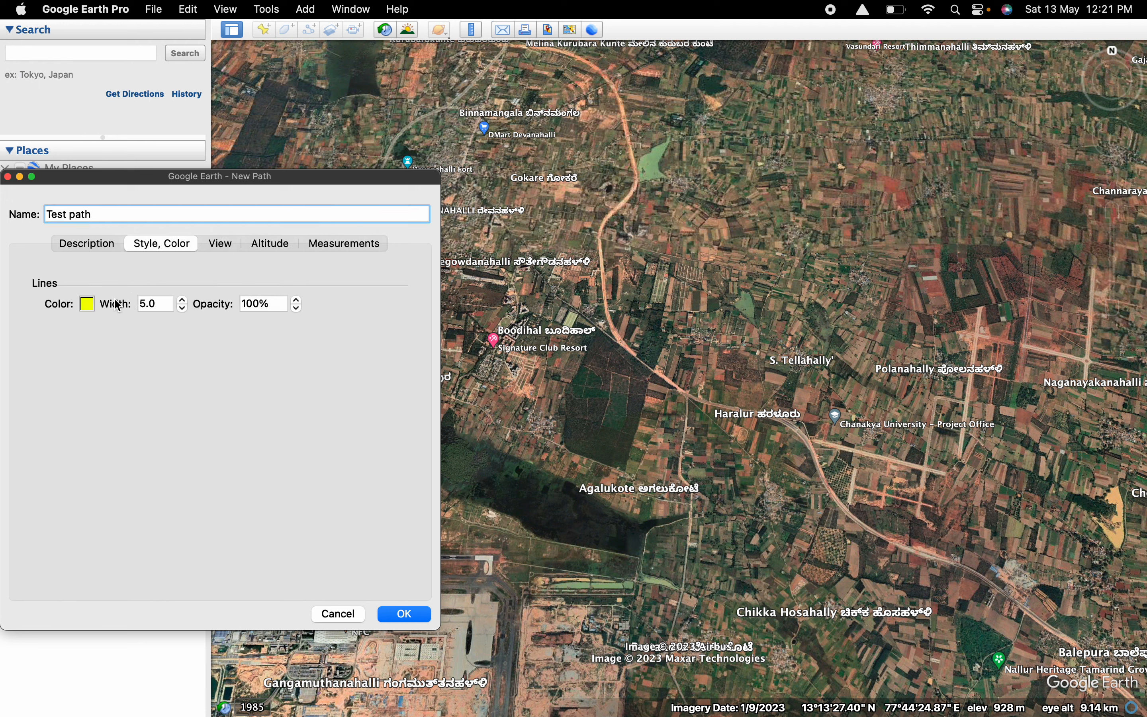
double_click(151, 304)
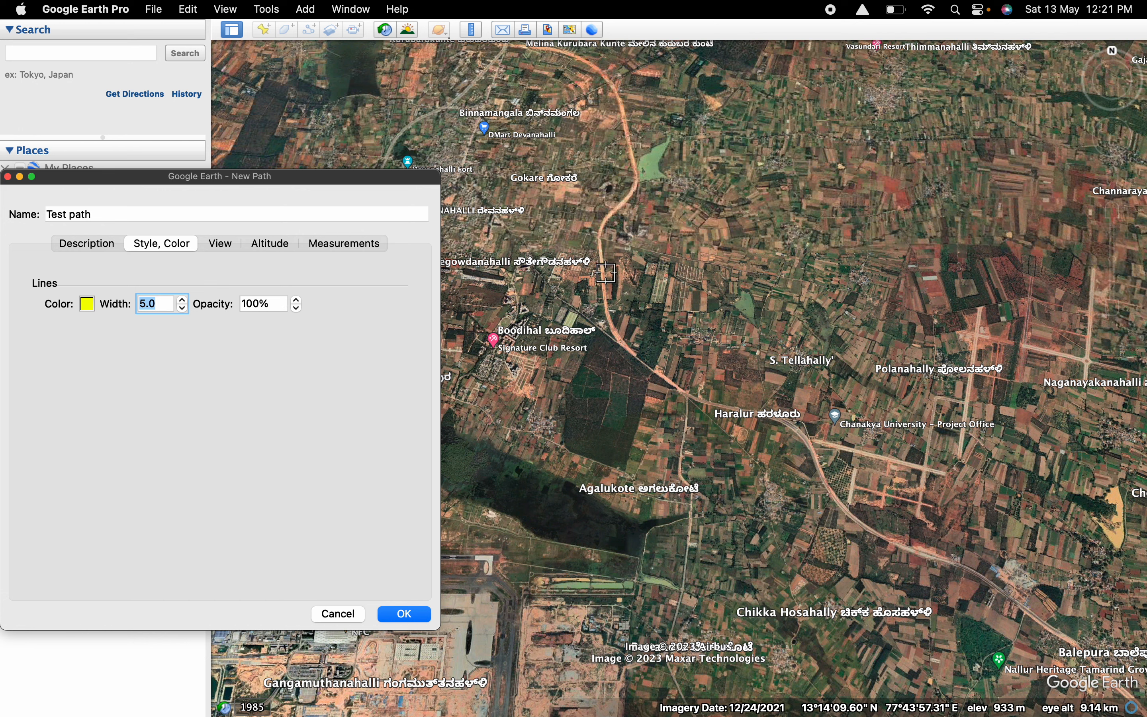
click(225, 251)
click(261, 249)
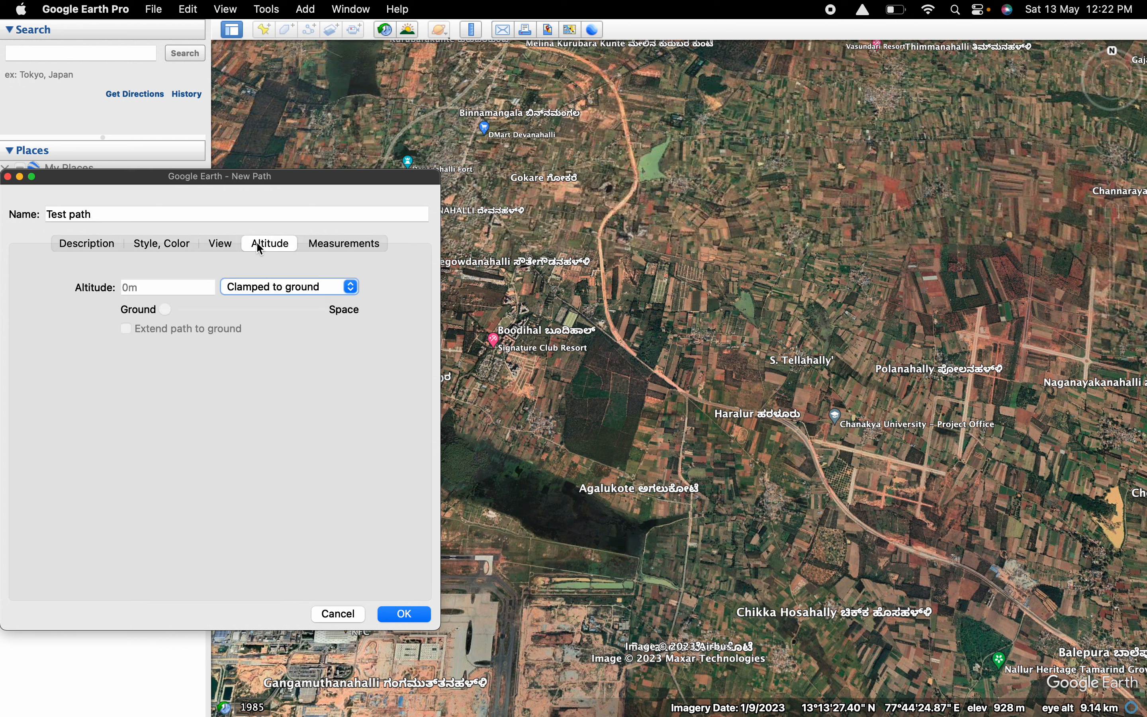
click(309, 246)
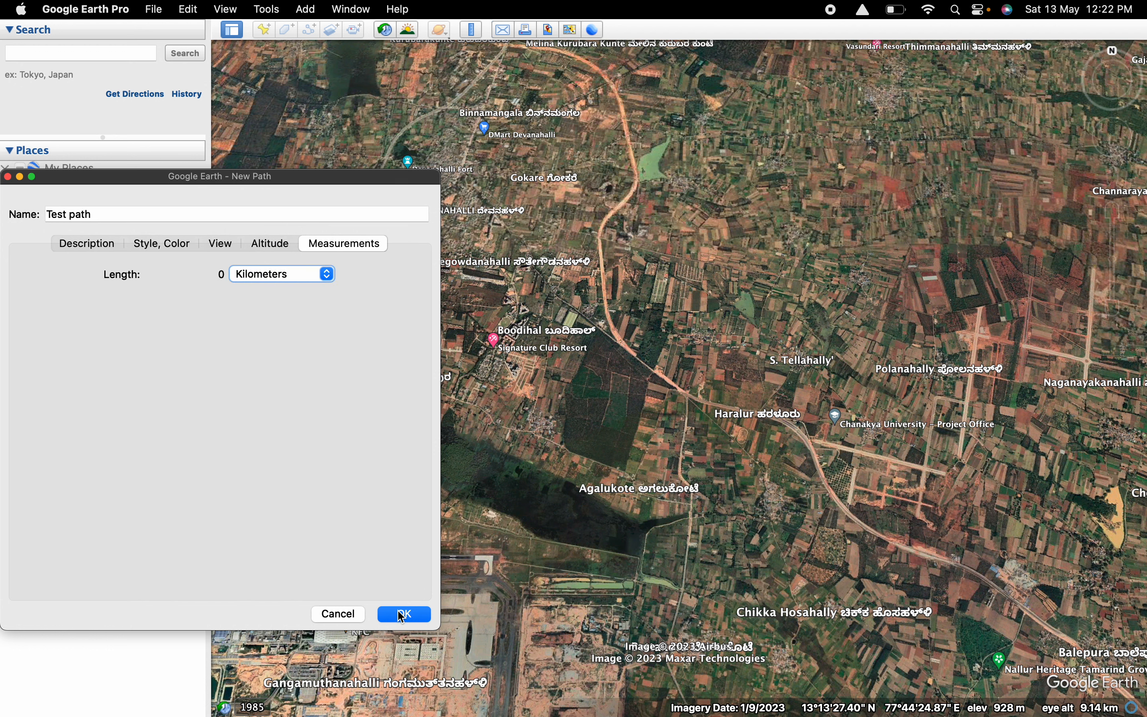
Draw the path's first three points northwest along the road from the junction near Air lines Dhaba, about 0.10 km long.
drag(341, 186, 226, 264)
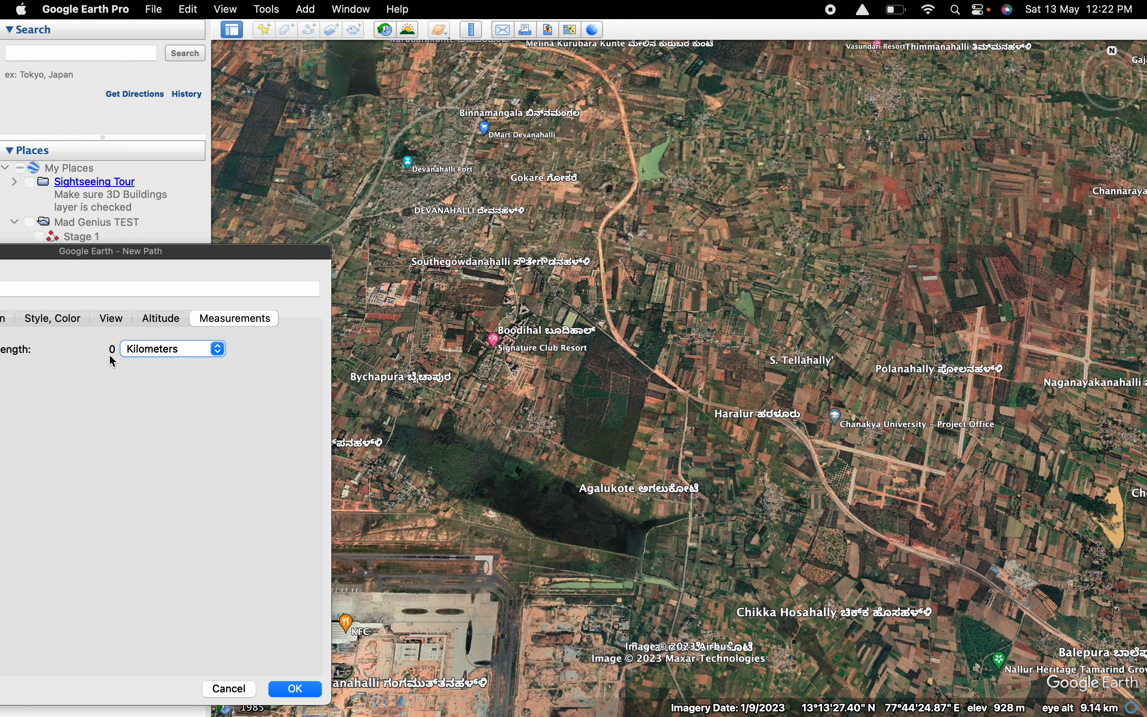
scroll(685, 400, up, 5)
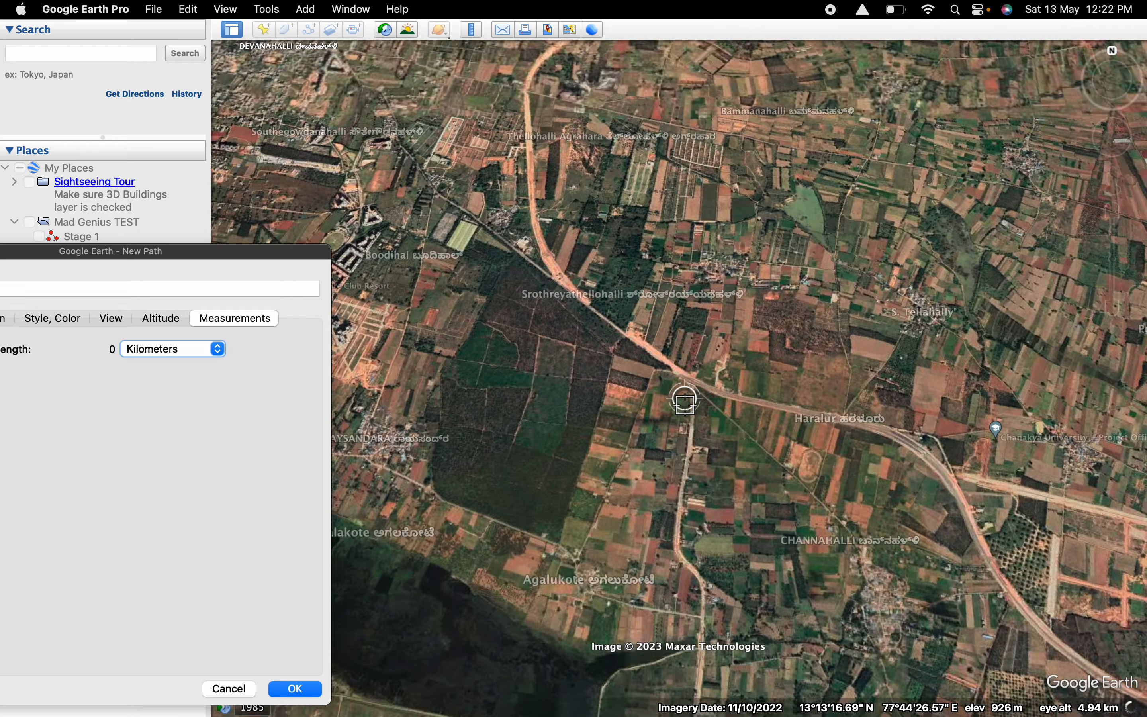
scroll(685, 401, up, 3)
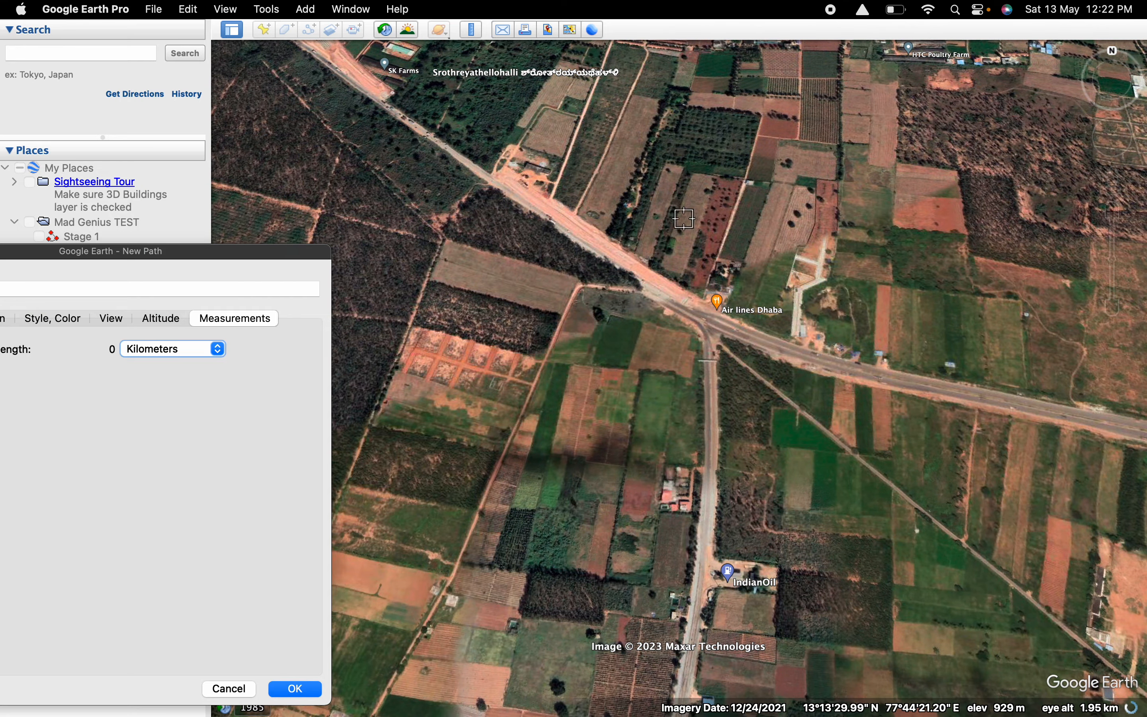
click(707, 329)
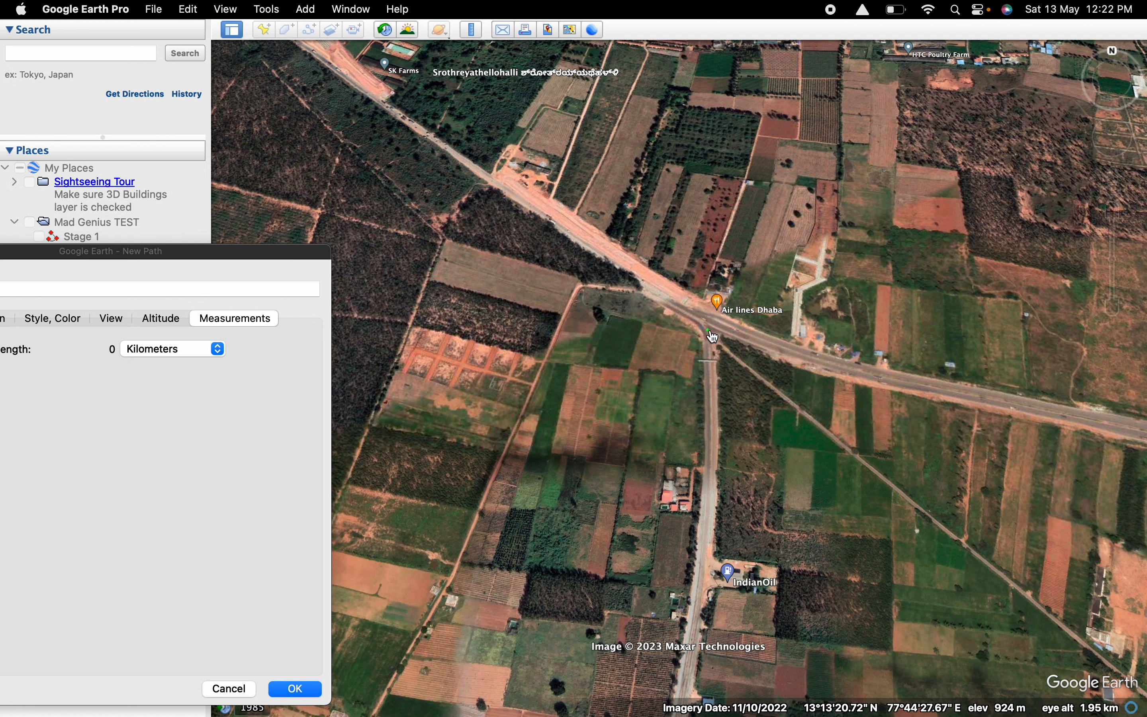
click(683, 303)
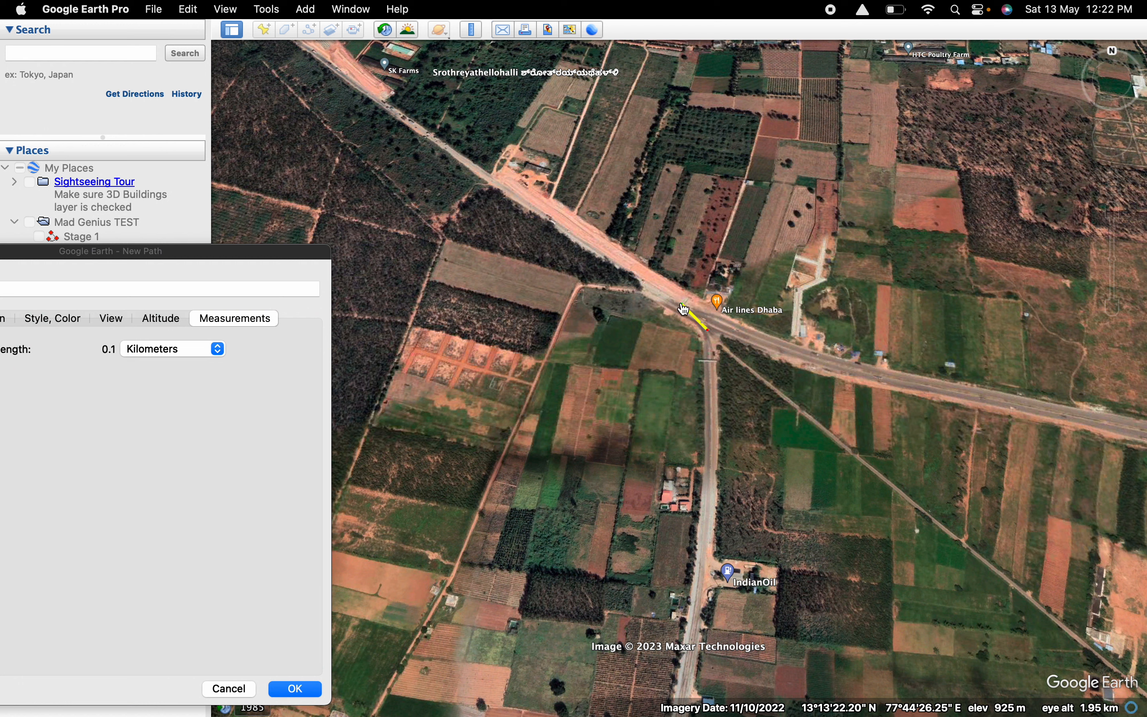
click(660, 290)
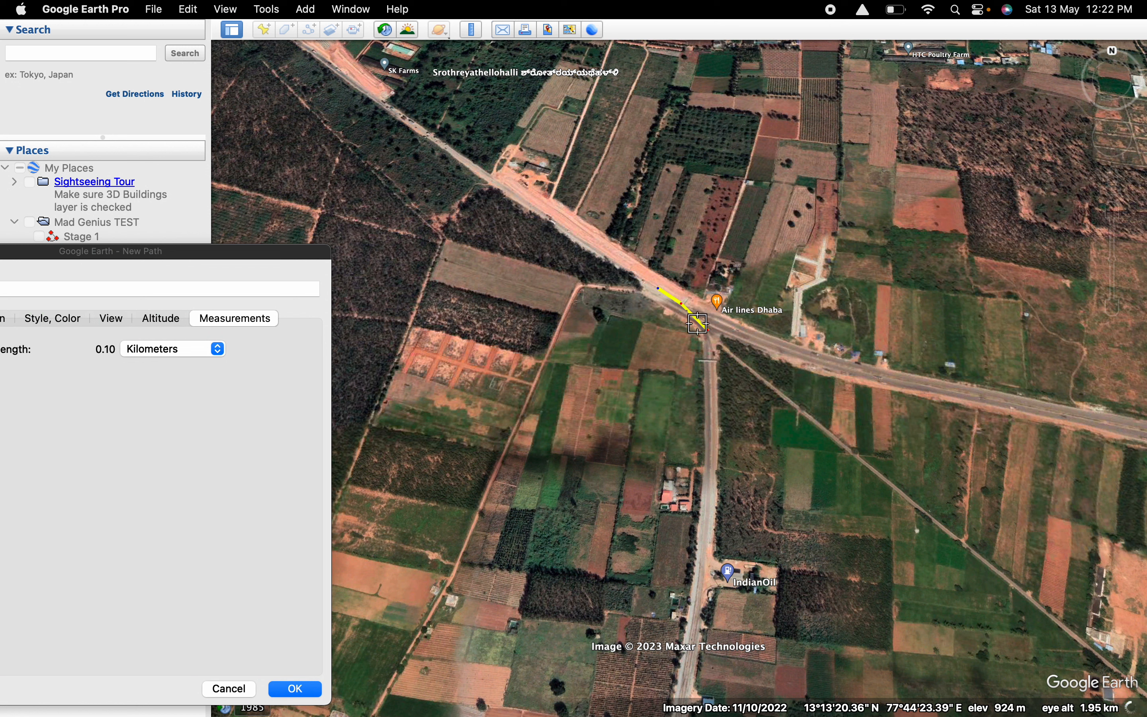
click(743, 180)
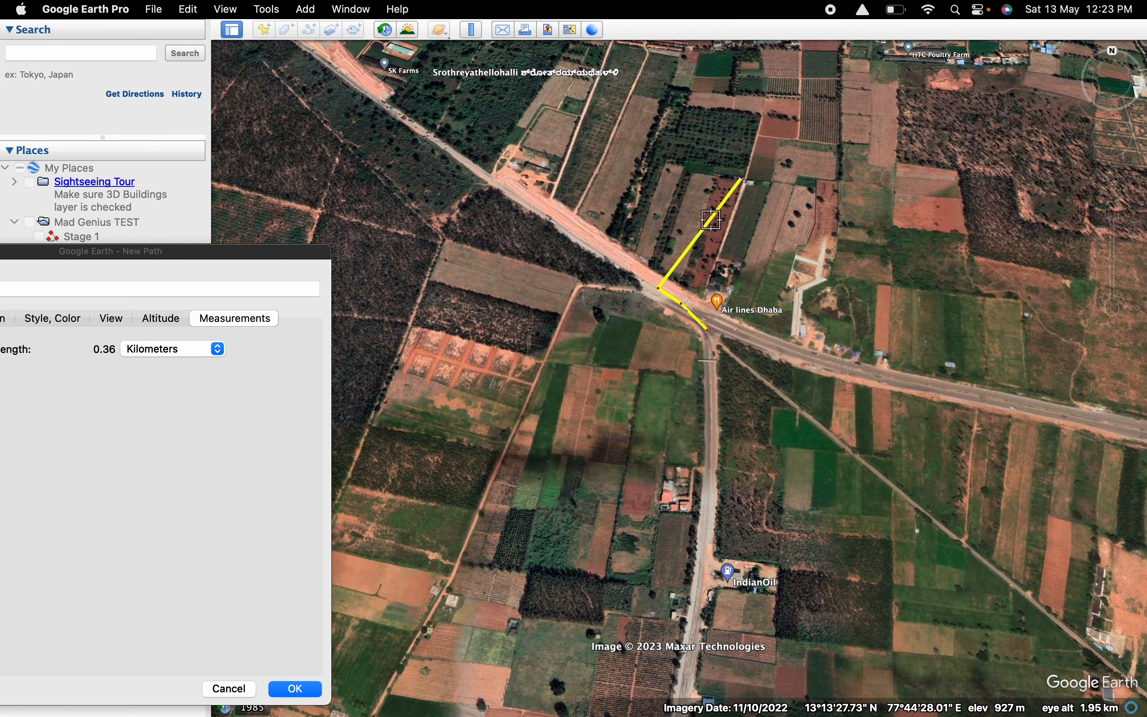
right_click(659, 288)
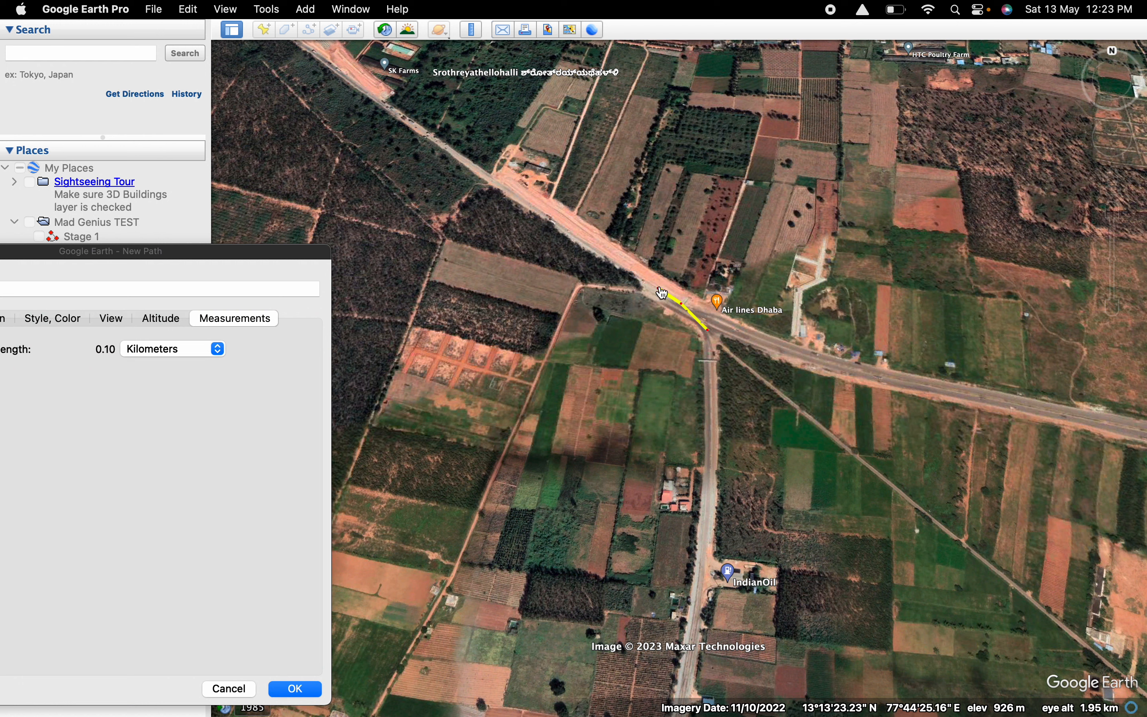
click(612, 260)
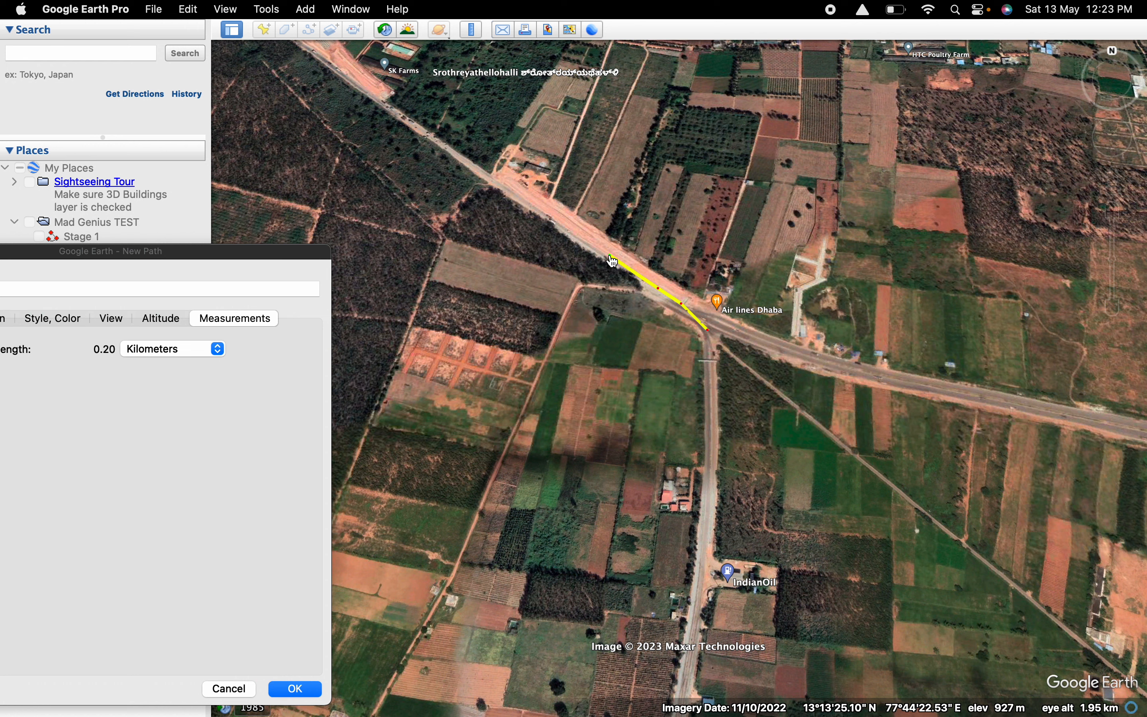
right_click(612, 260)
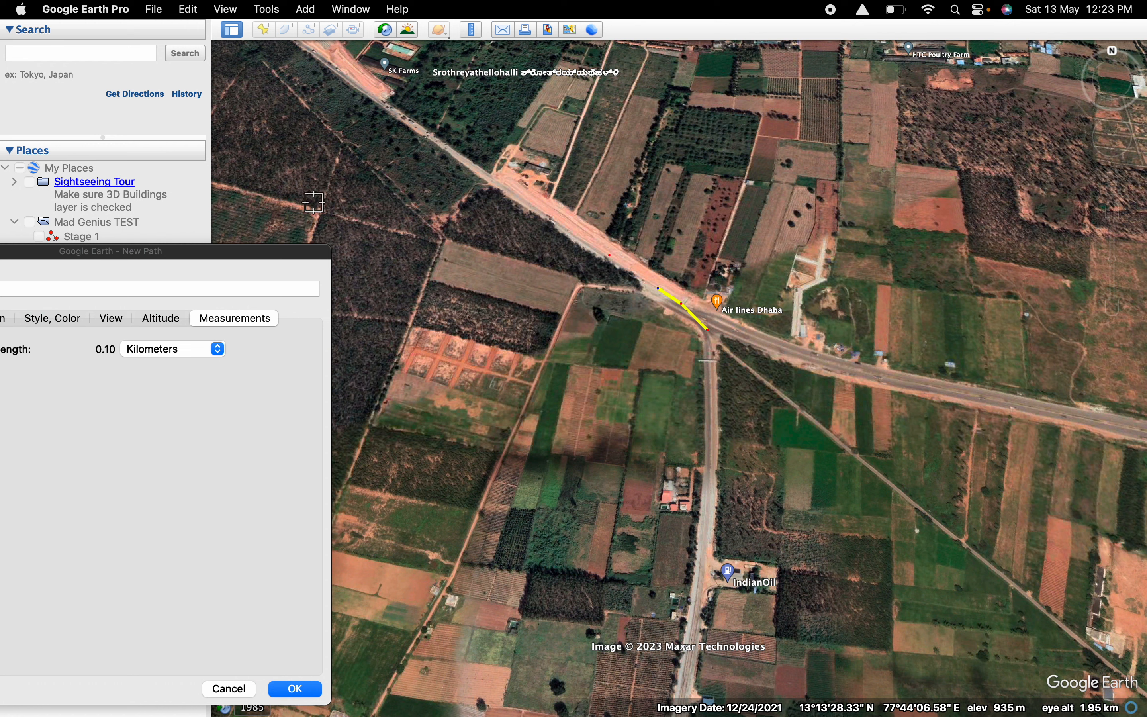
Remove the path's points back to the starting junction and redraw it northwest along the road to about 0.70 km.
click(615, 259)
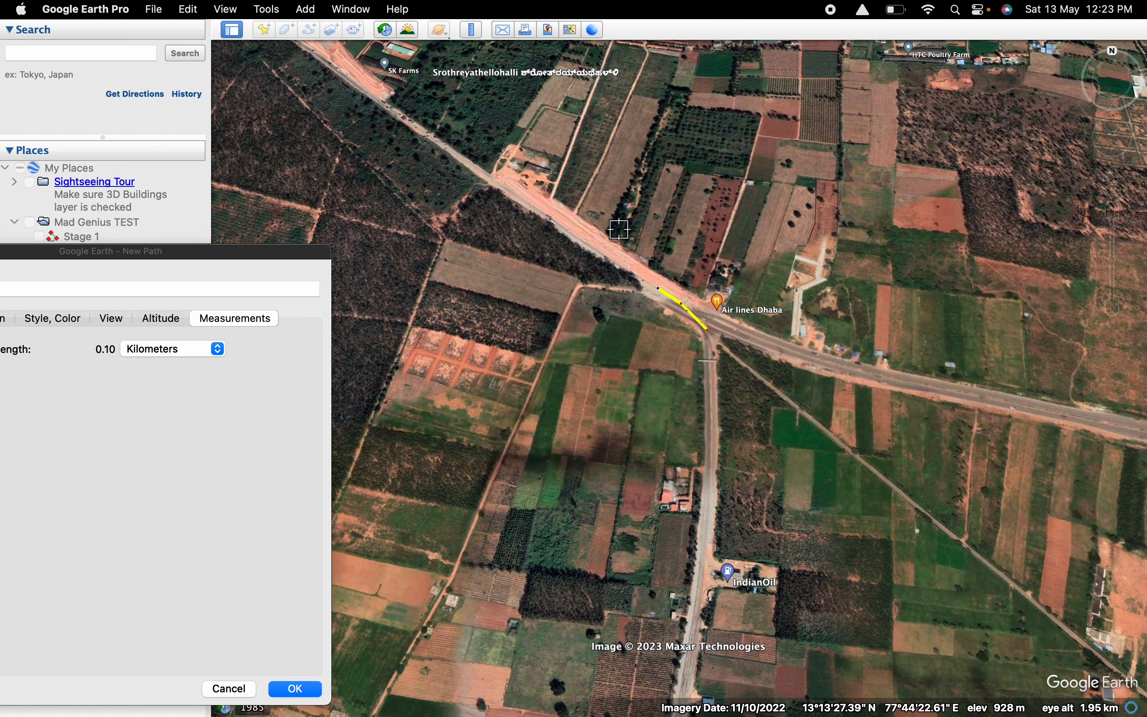
right_click(966, 527)
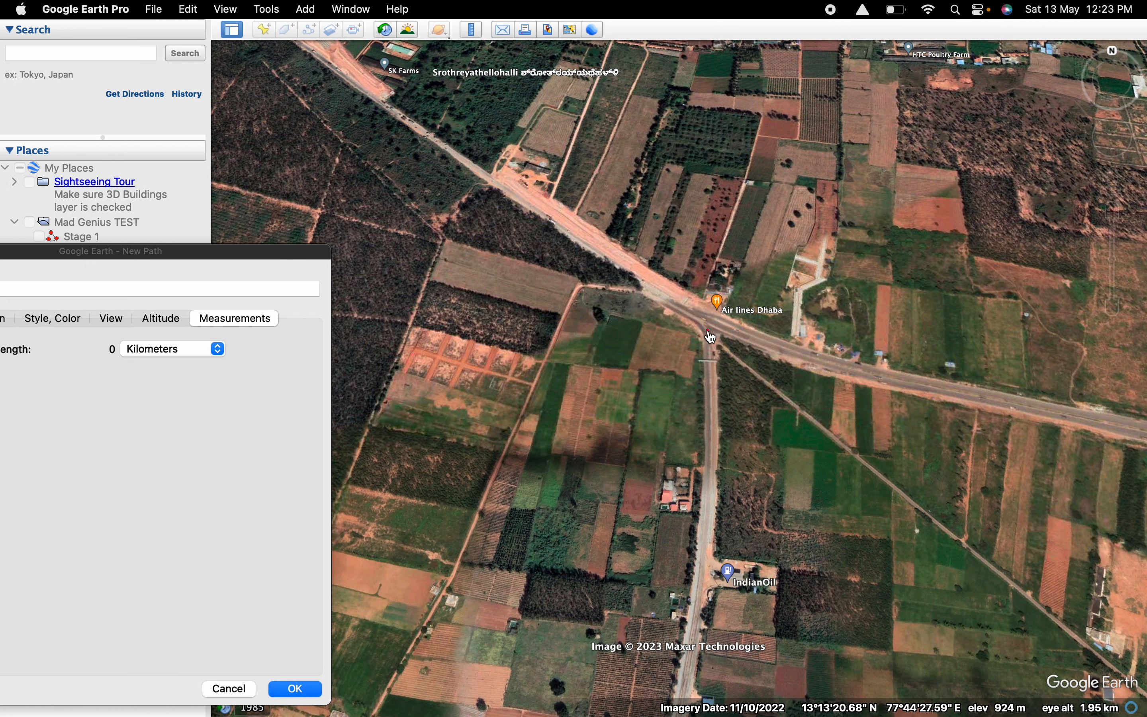
click(677, 303)
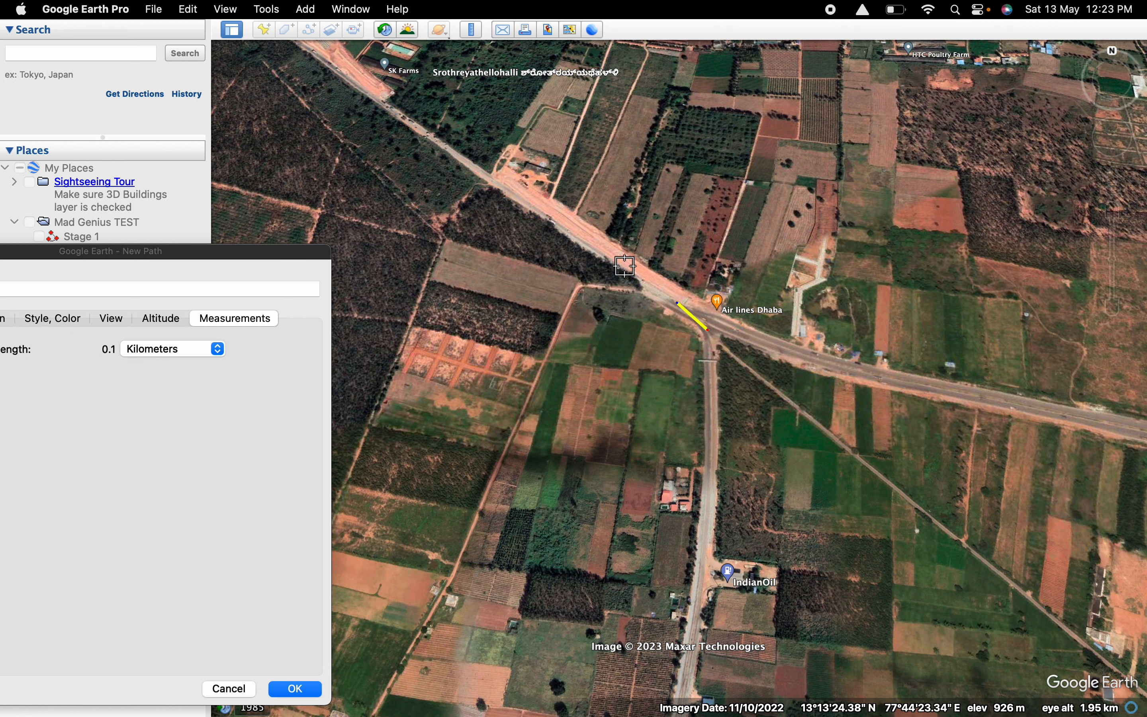
click(624, 266)
click(585, 234)
click(500, 180)
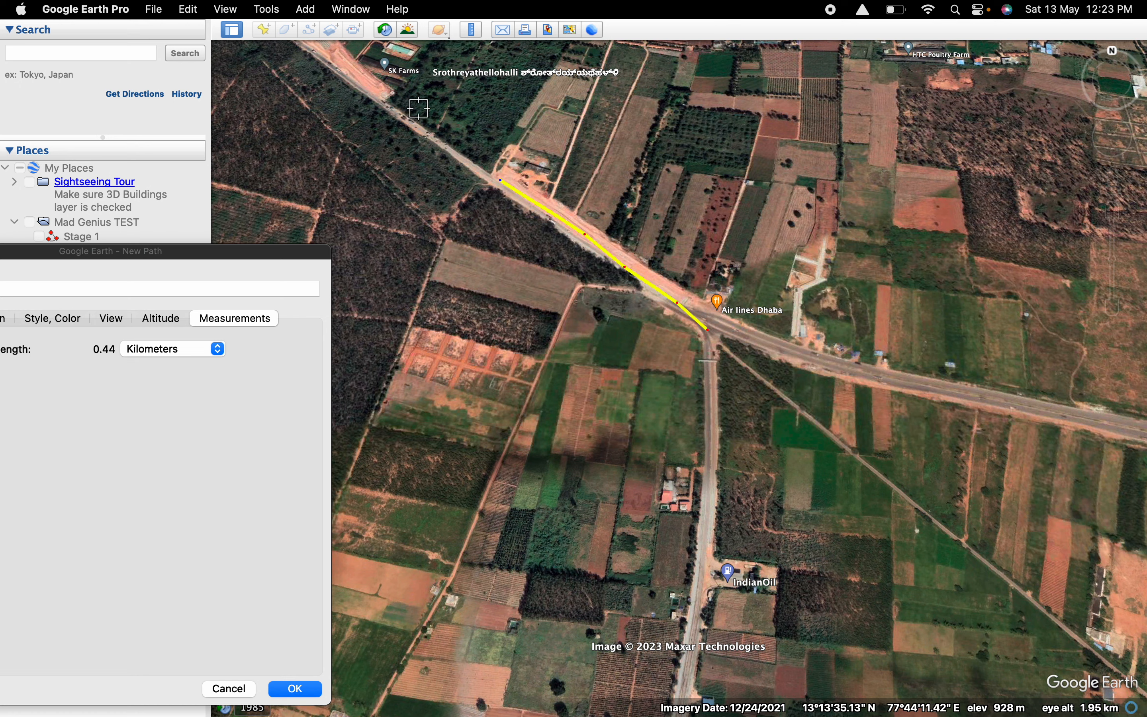
click(394, 113)
scroll(399, 165, up, 3)
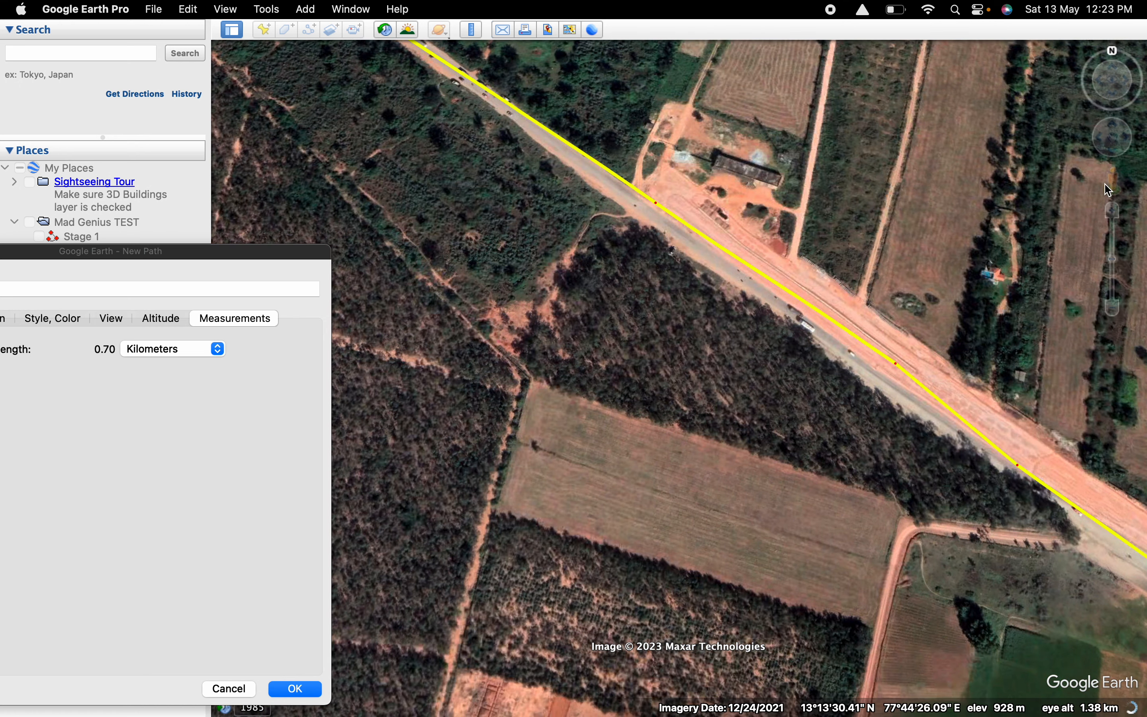
Extend the path northwest onto the construction strip beside SK Farms, to a total length of about 0.90 km.
mouse_move(1114, 182)
mouse_down()
mouse_move(923, 213)
mouse_move(1126, 194)
mouse_move(1117, 183)
mouse_up()
scroll(672, 328, down, 5)
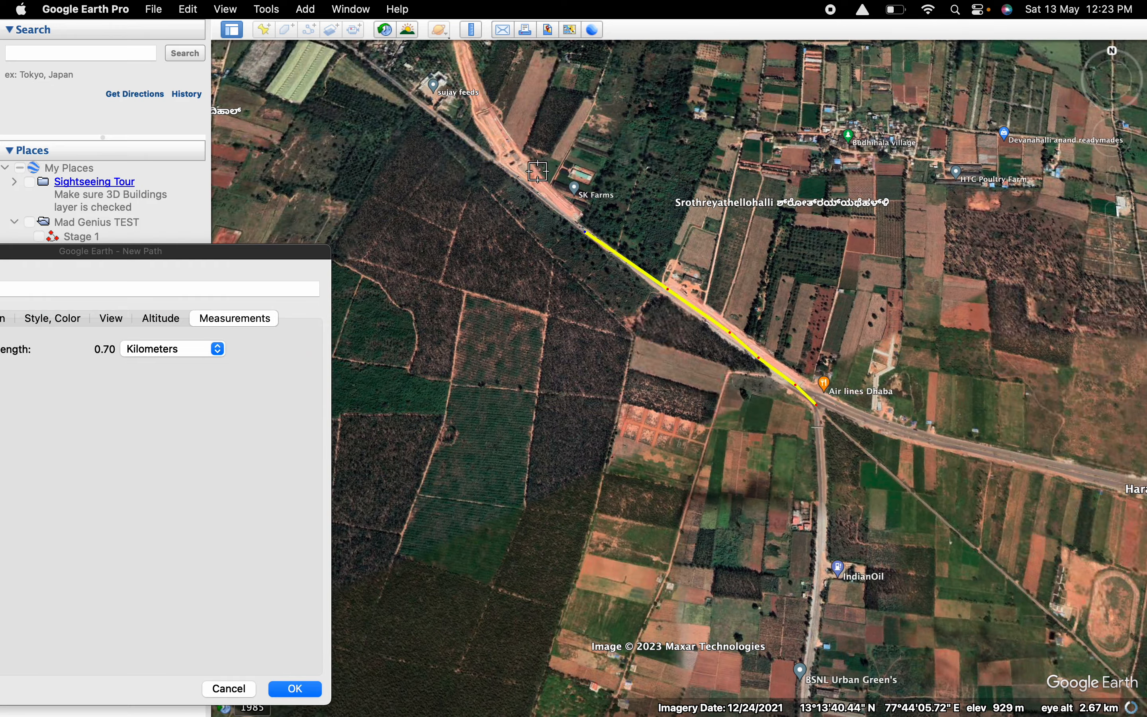
scroll(539, 179, up, 4)
scroll(537, 179, up, 2)
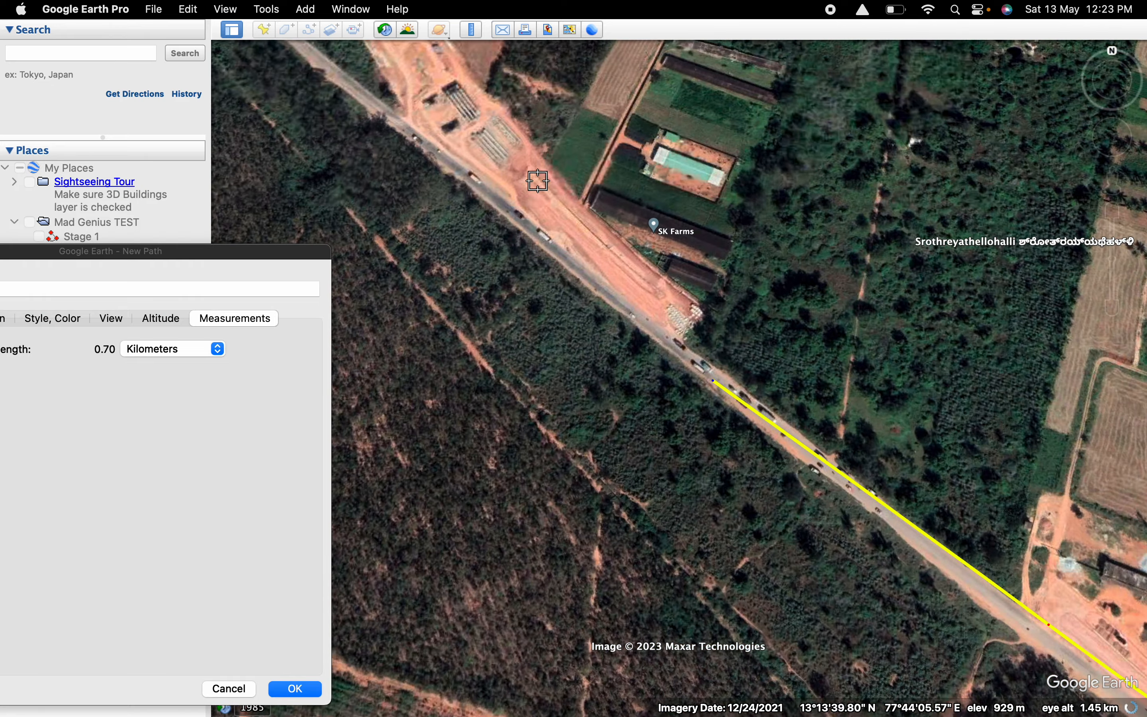
scroll(488, 127, up, 1)
scroll(521, 171, up, 1)
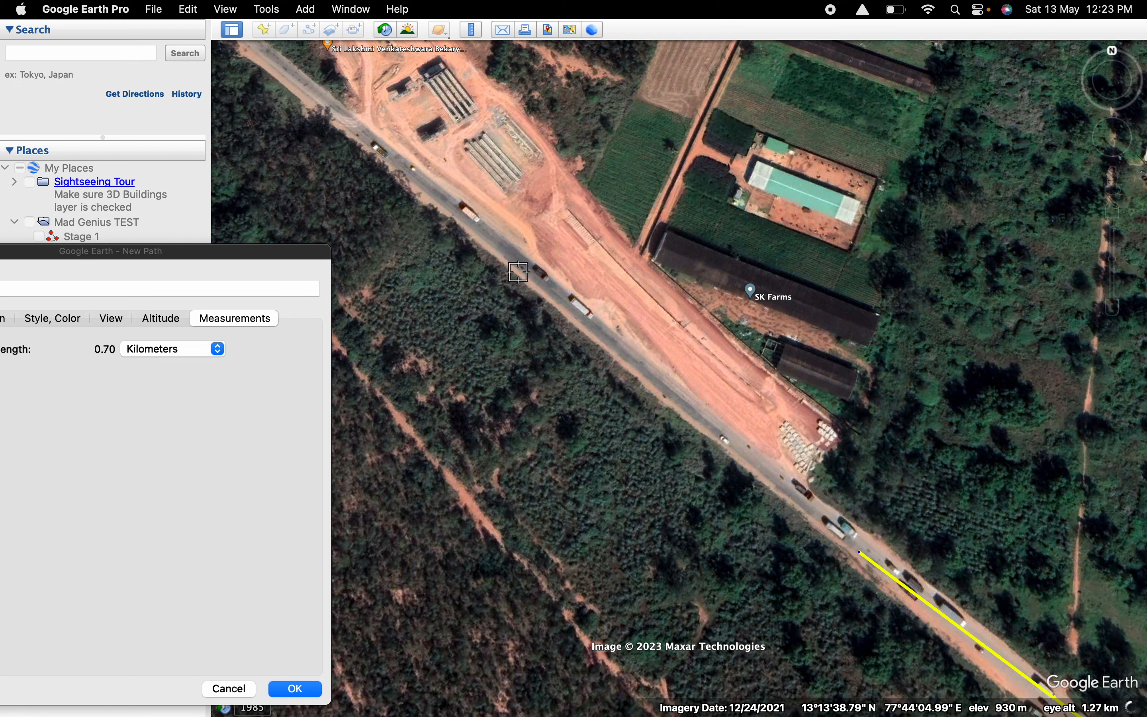
click(769, 443)
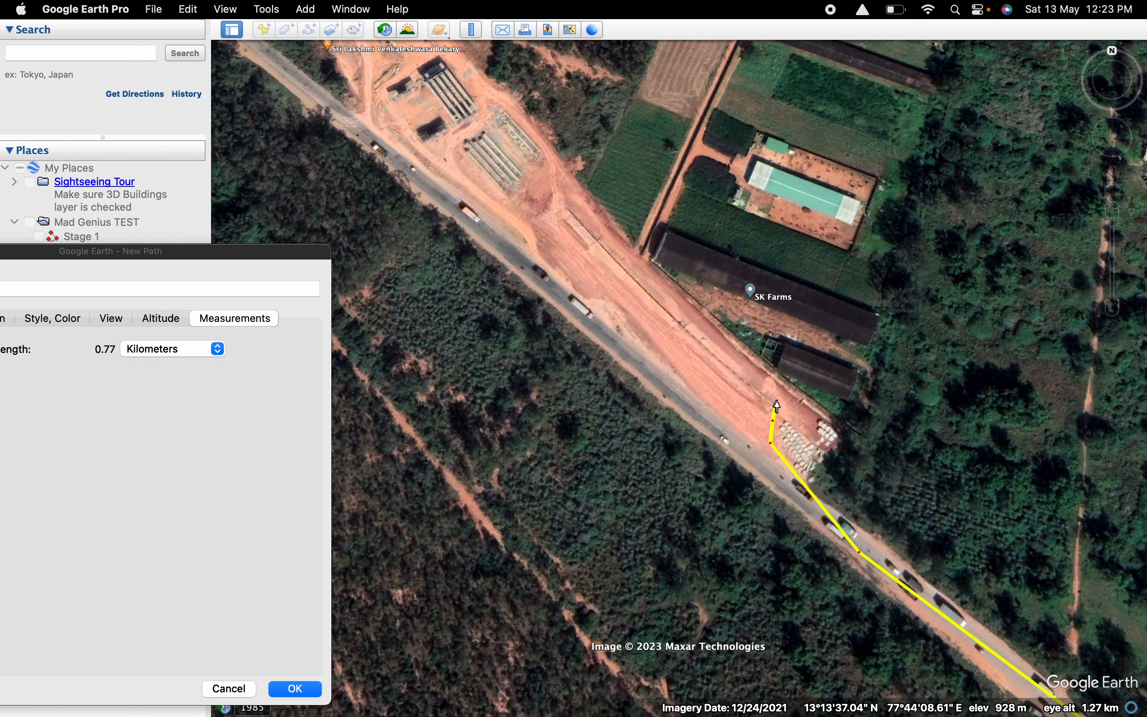
click(734, 351)
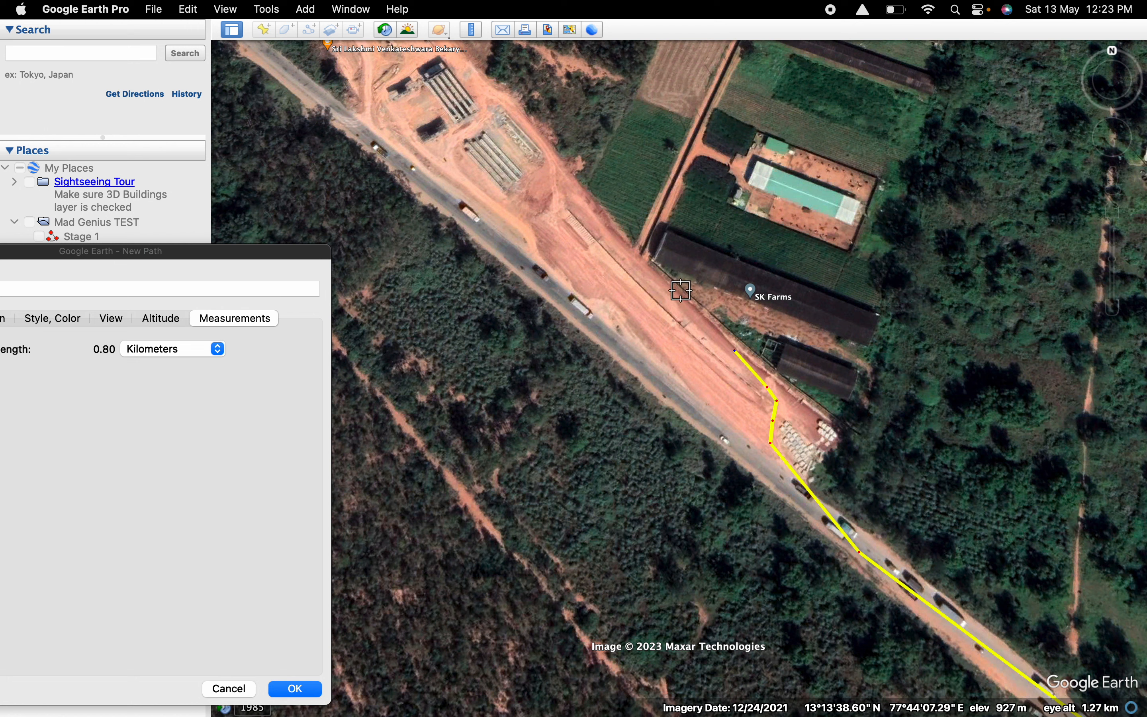
click(631, 253)
click(573, 202)
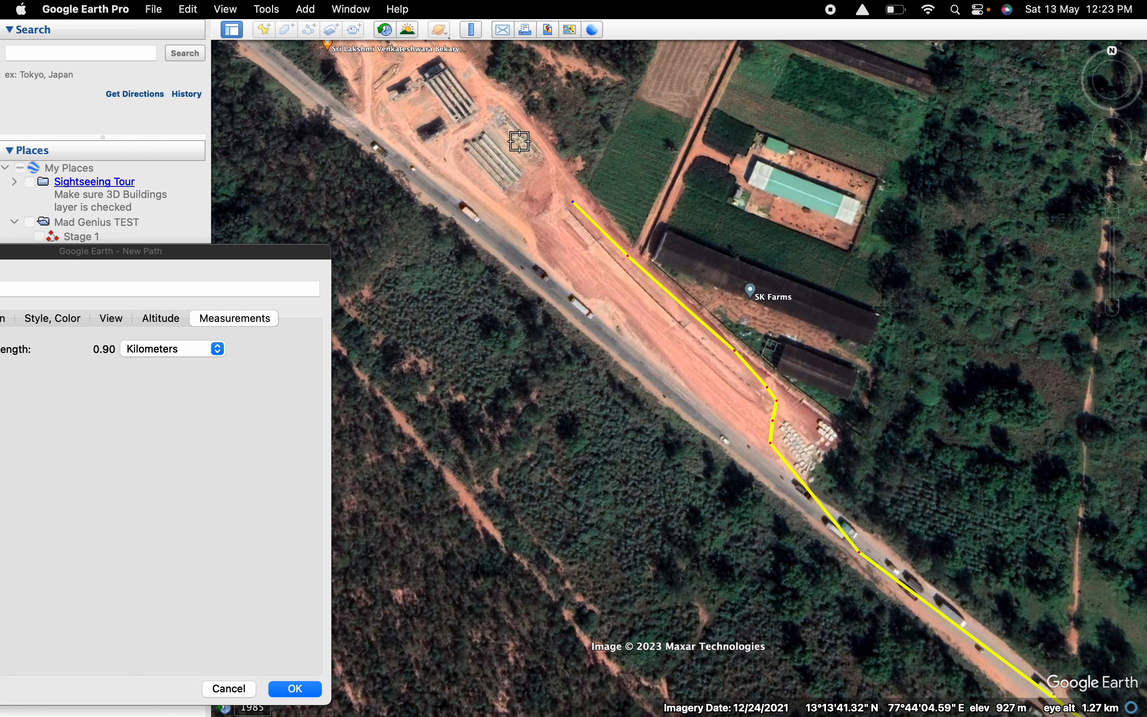
Continue the path with closely spaced points around the edge of the construction yard northwest of SK Farms, to about 0.97 km.
click(558, 178)
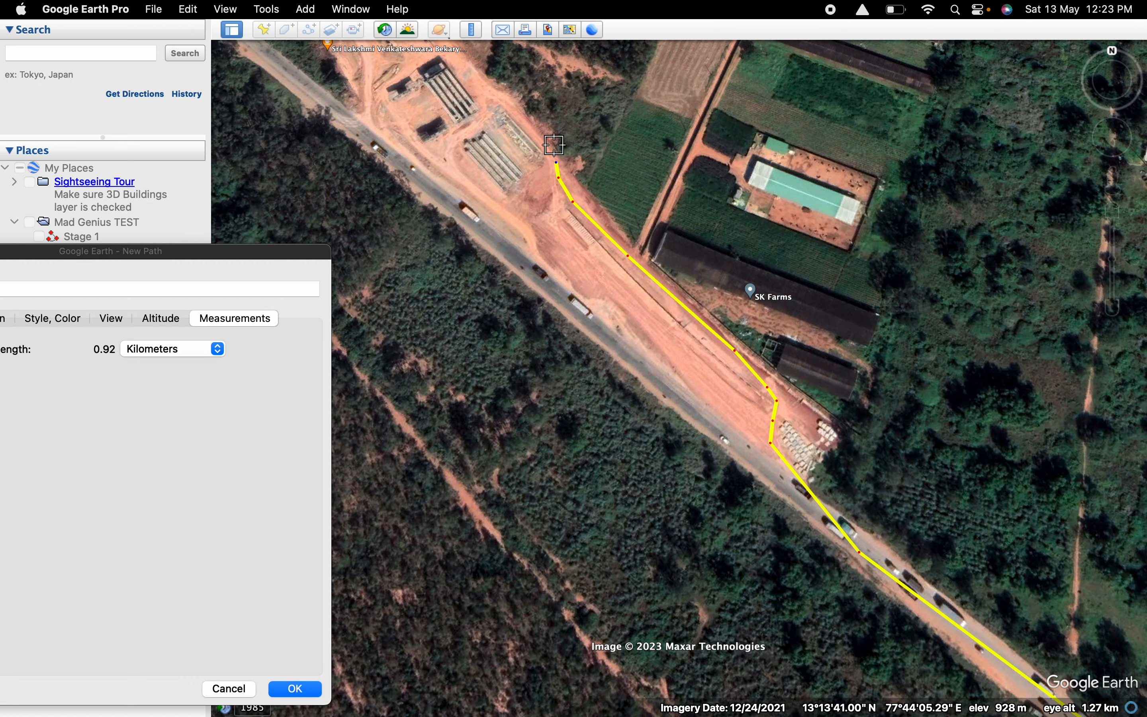
click(547, 147)
click(525, 124)
click(509, 99)
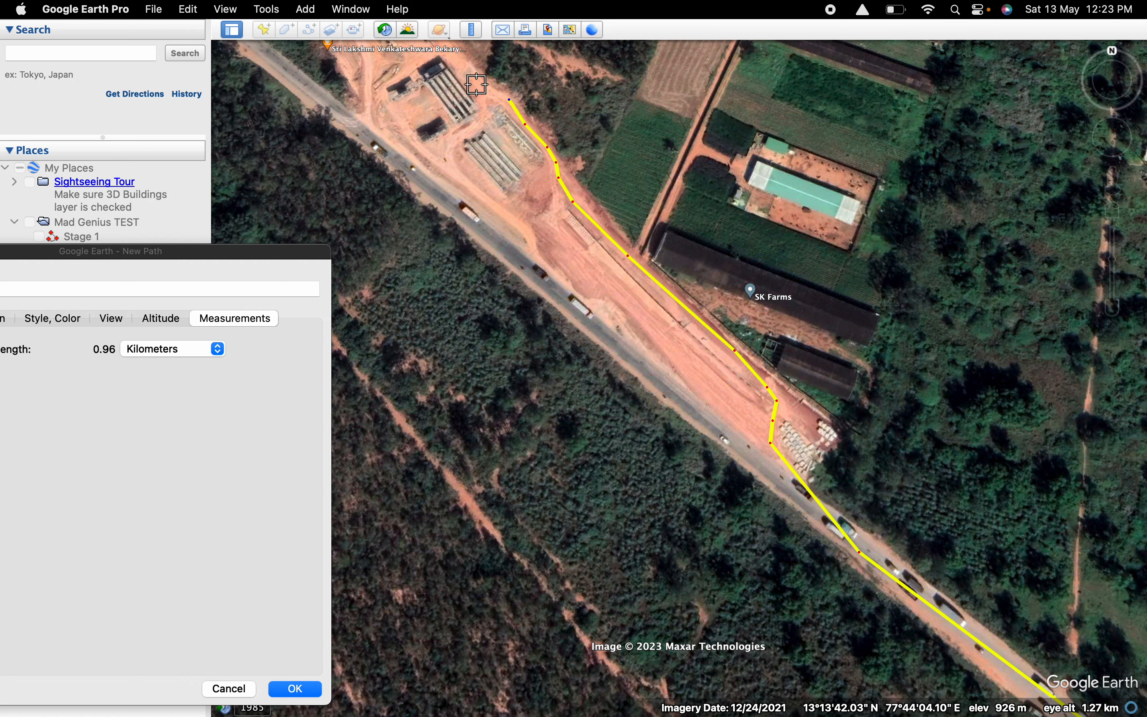
click(493, 93)
Examine the drawn route in relation to the surrounding roads and villages between Devanahalli and Sulibele.
scroll(435, 100, down, 3)
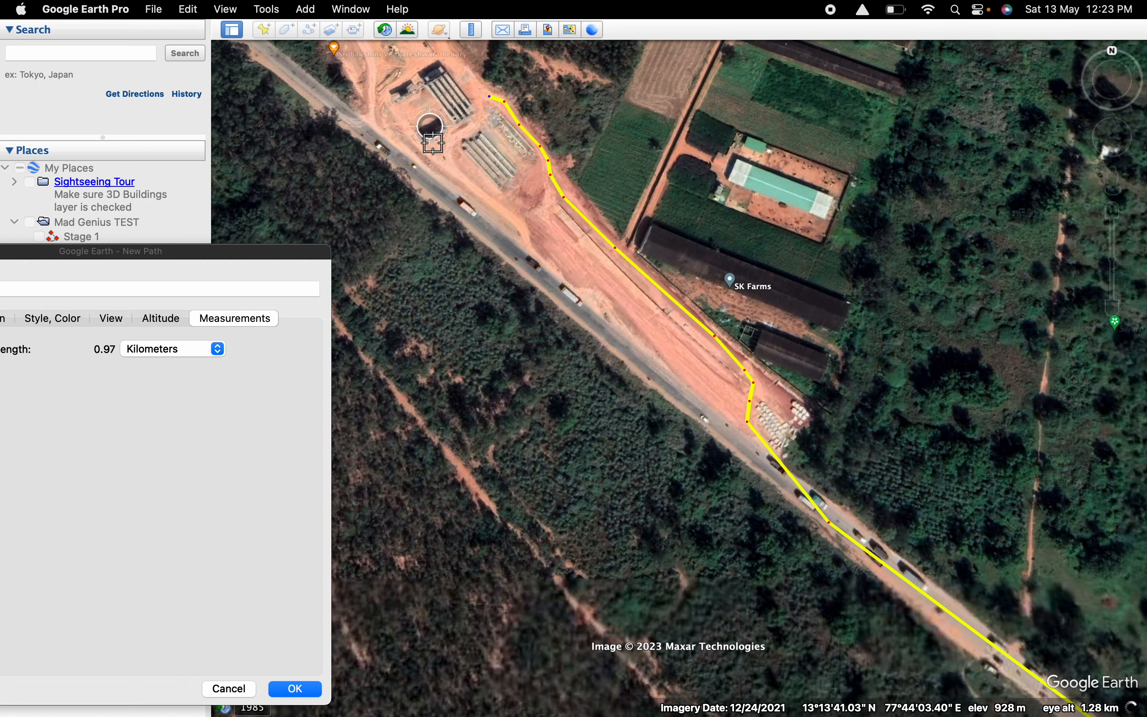
scroll(433, 142, down, 5)
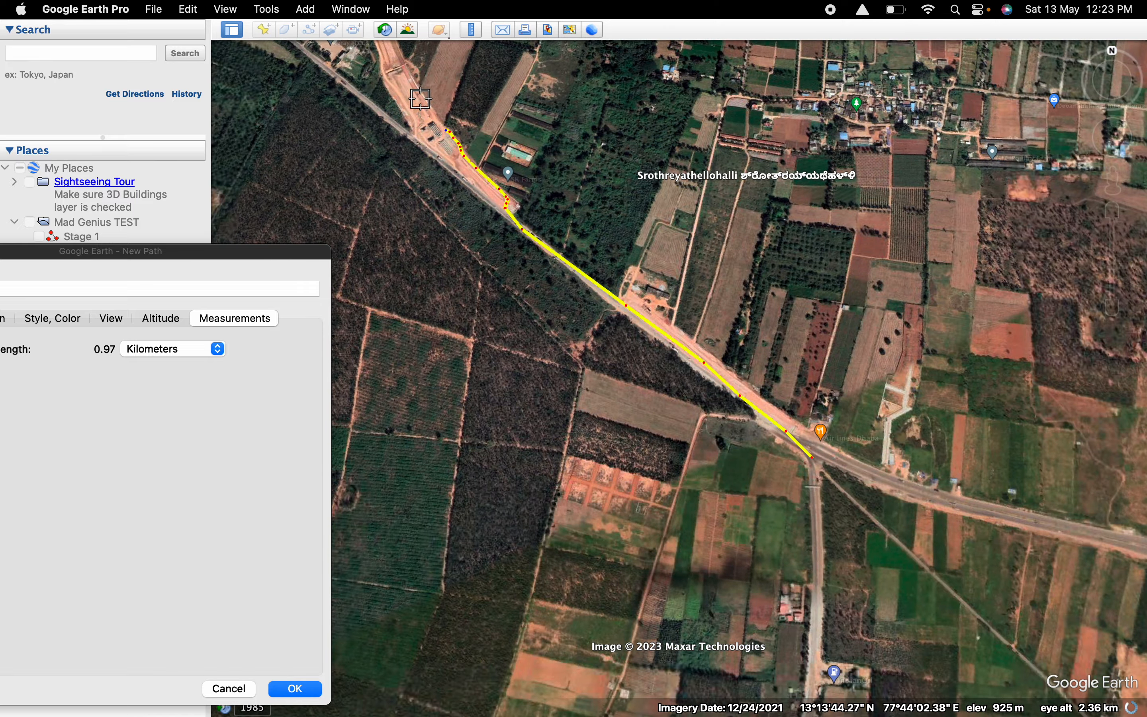
scroll(428, 109, up, 3)
scroll(428, 110, down, 5)
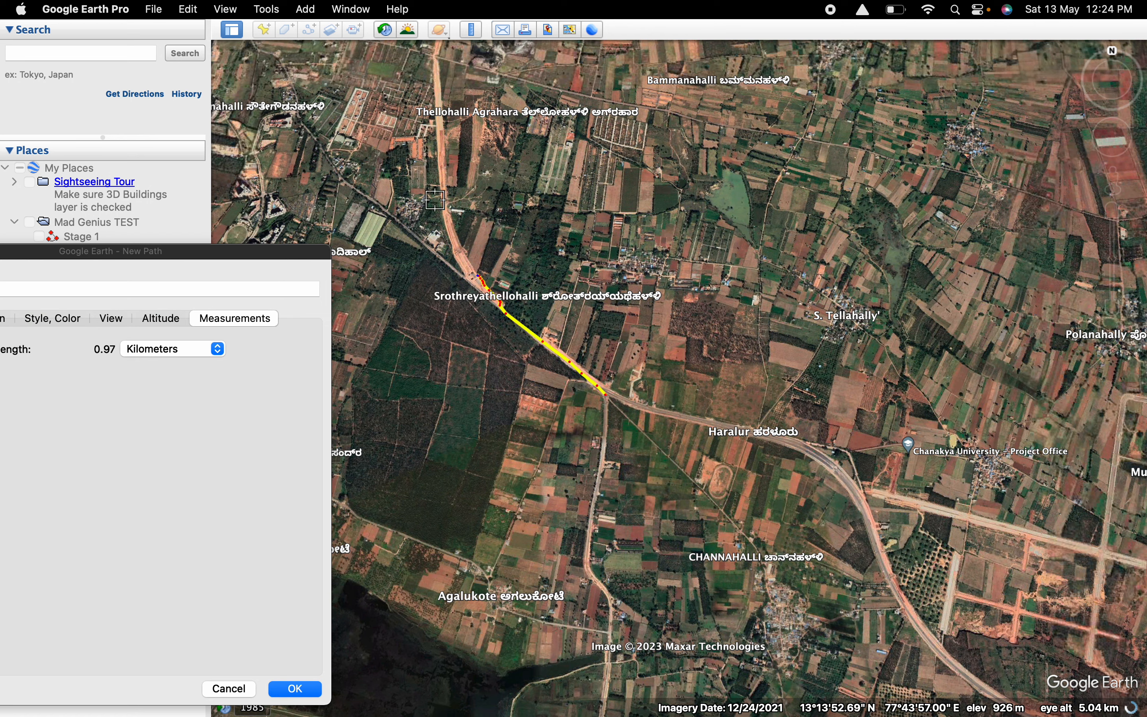
scroll(444, 199, down, 3)
scroll(444, 199, down, 3)
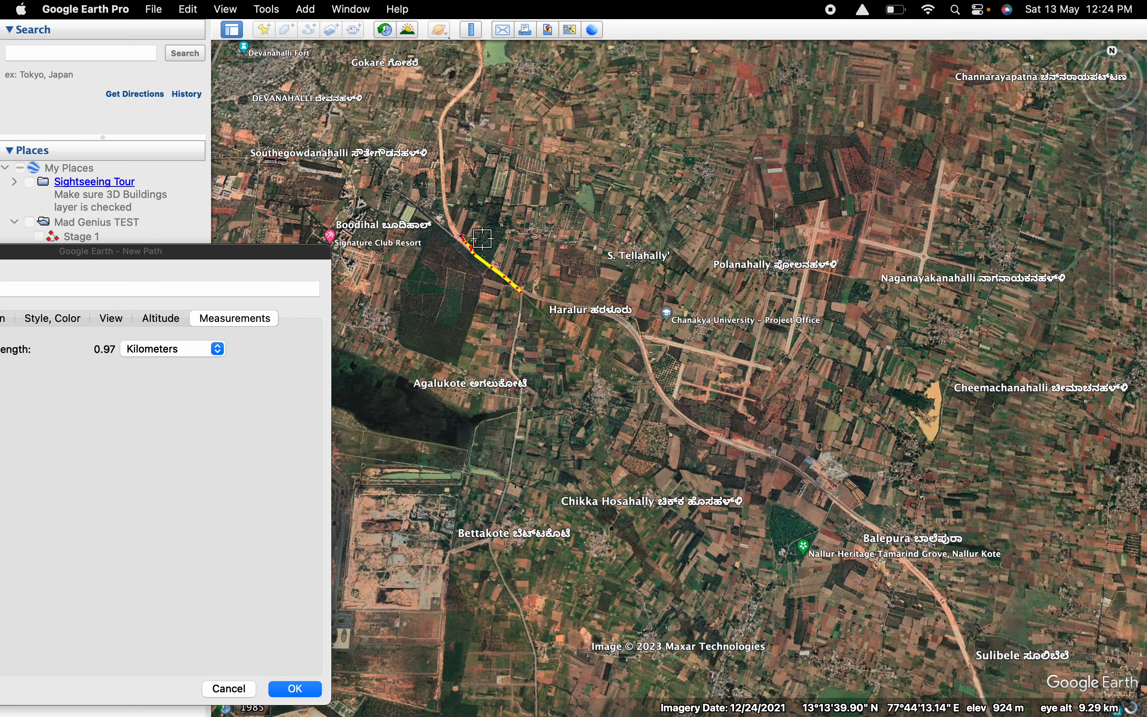
scroll(469, 214, down, 3)
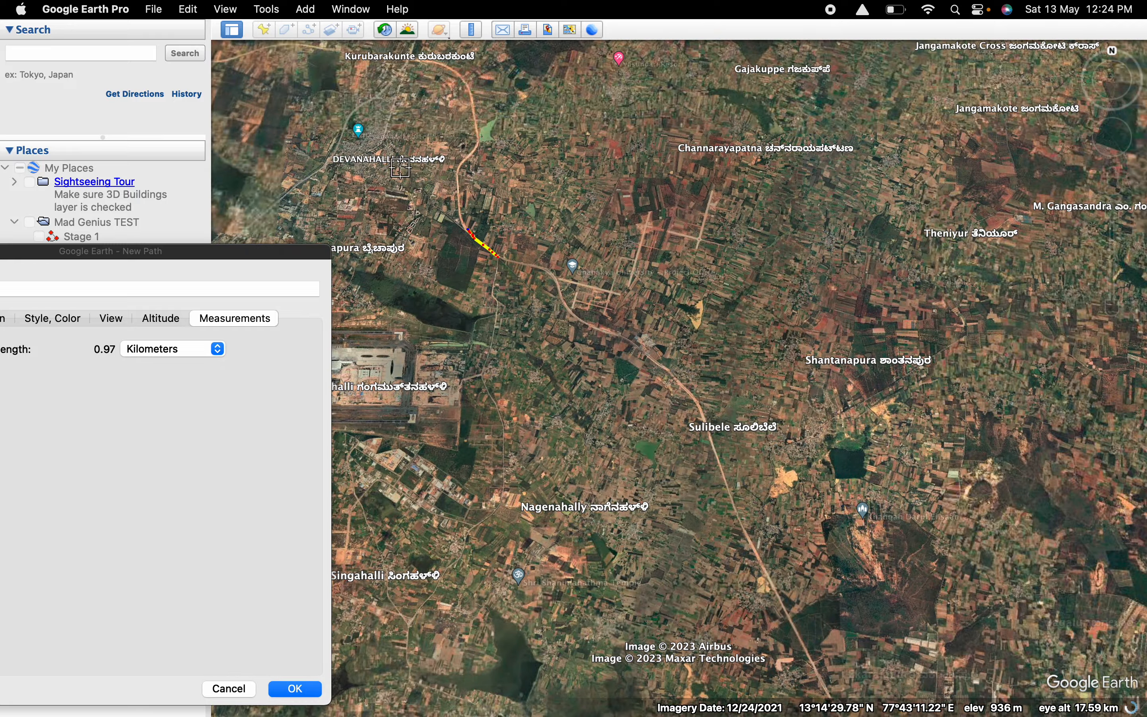
scroll(518, 266, up, 5)
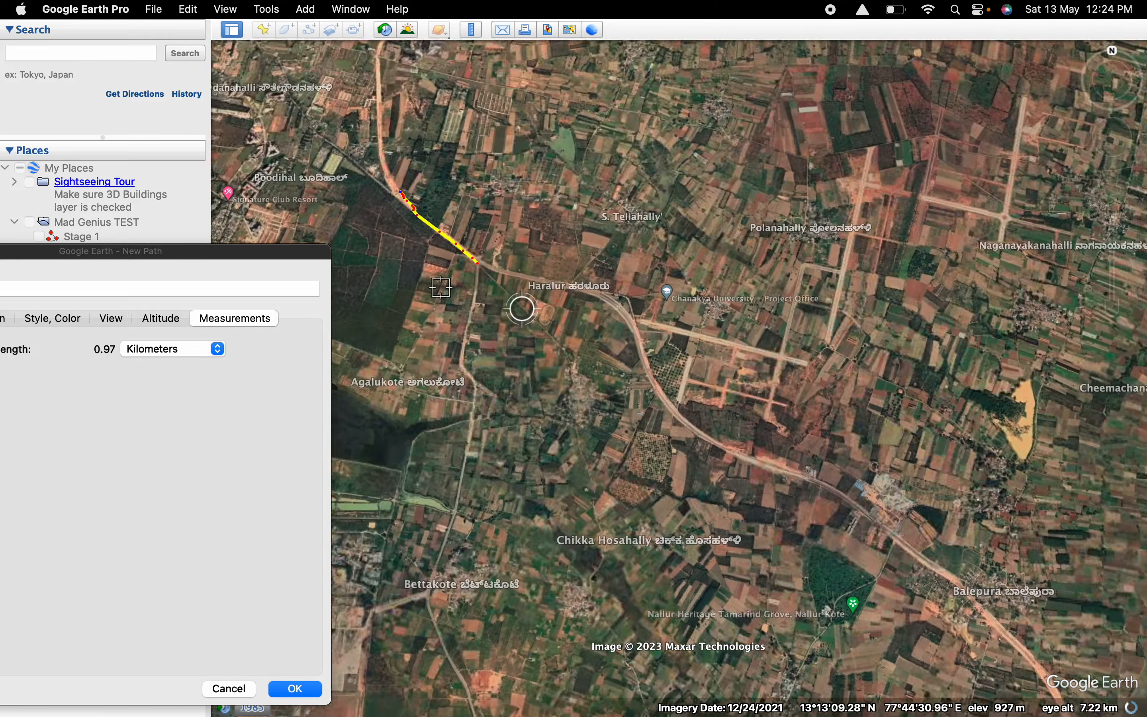
scroll(299, 142, up, 4)
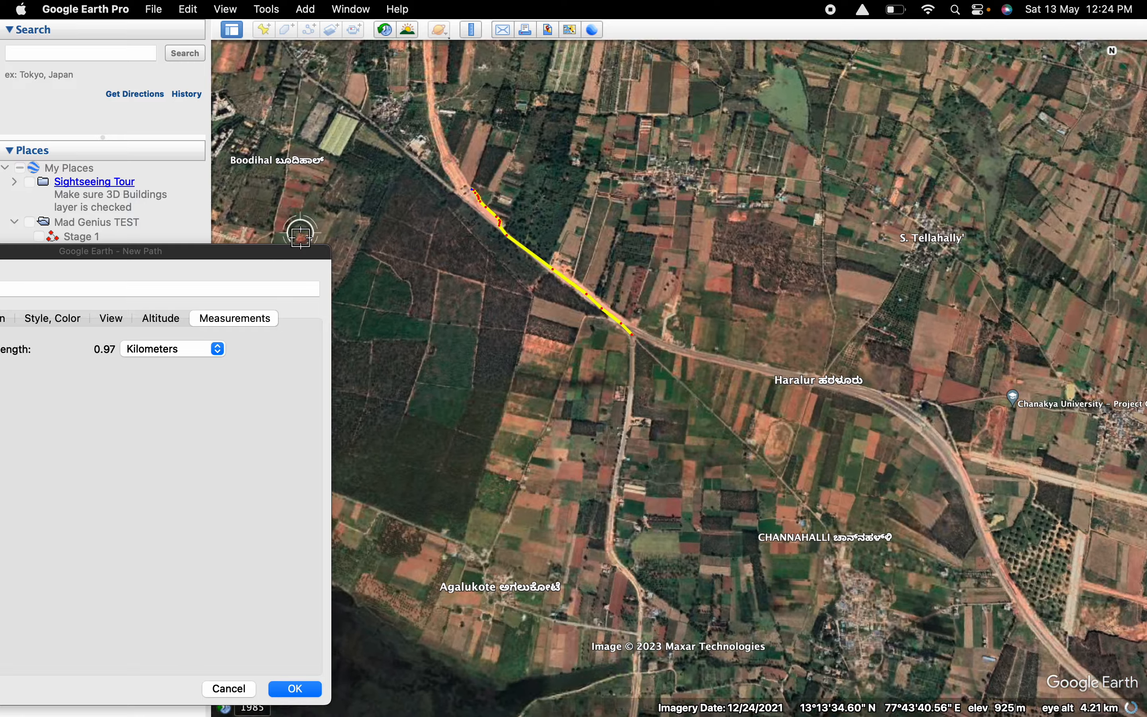
Extend the path north along the unfinished road past sujay feeds and east onto the dirt track, to about 1.49 km.
scroll(419, 174, up, 2)
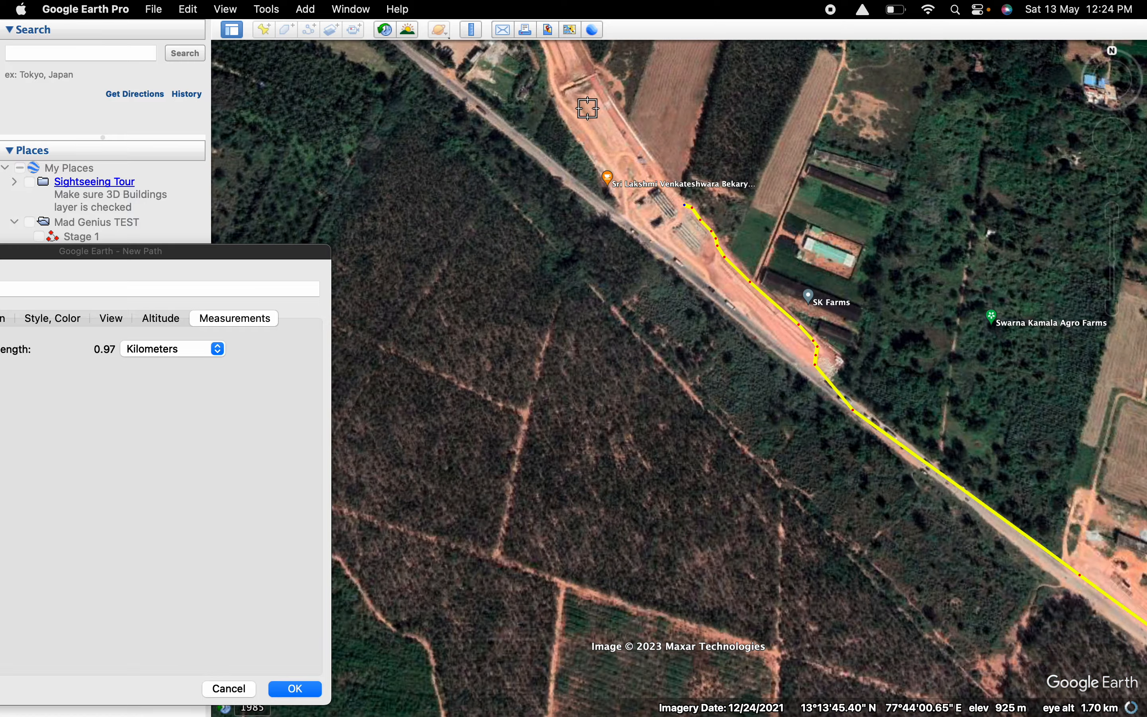
scroll(557, 244, down, 3)
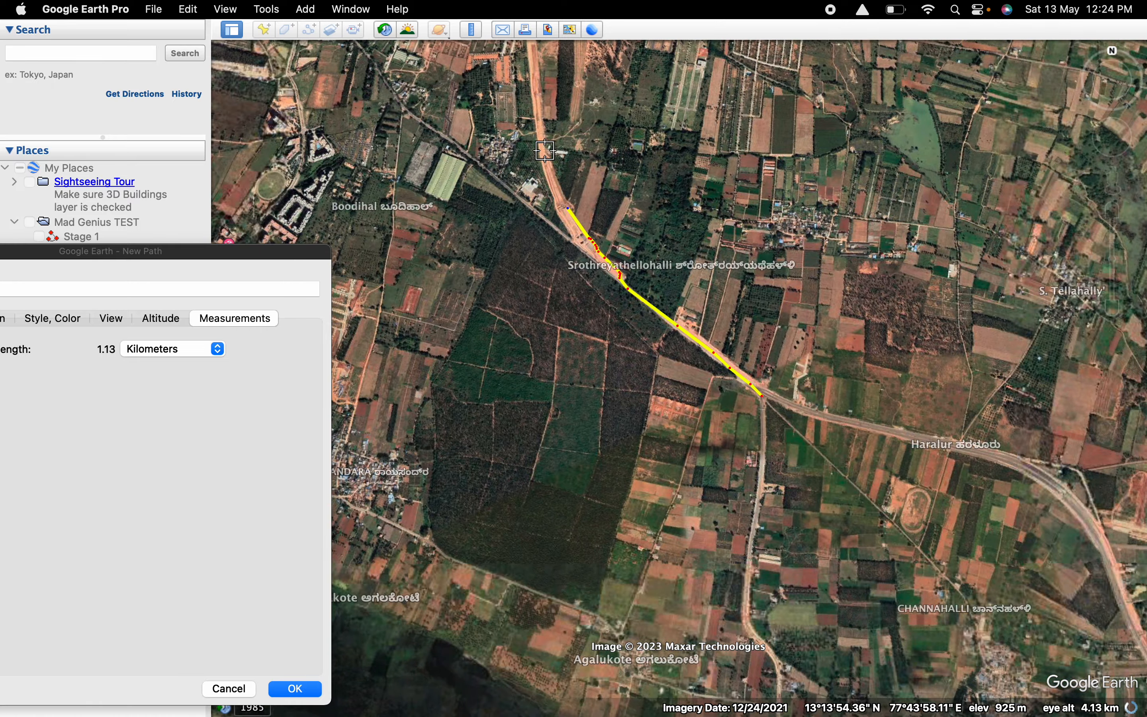
click(549, 157)
scroll(573, 126, up, 4)
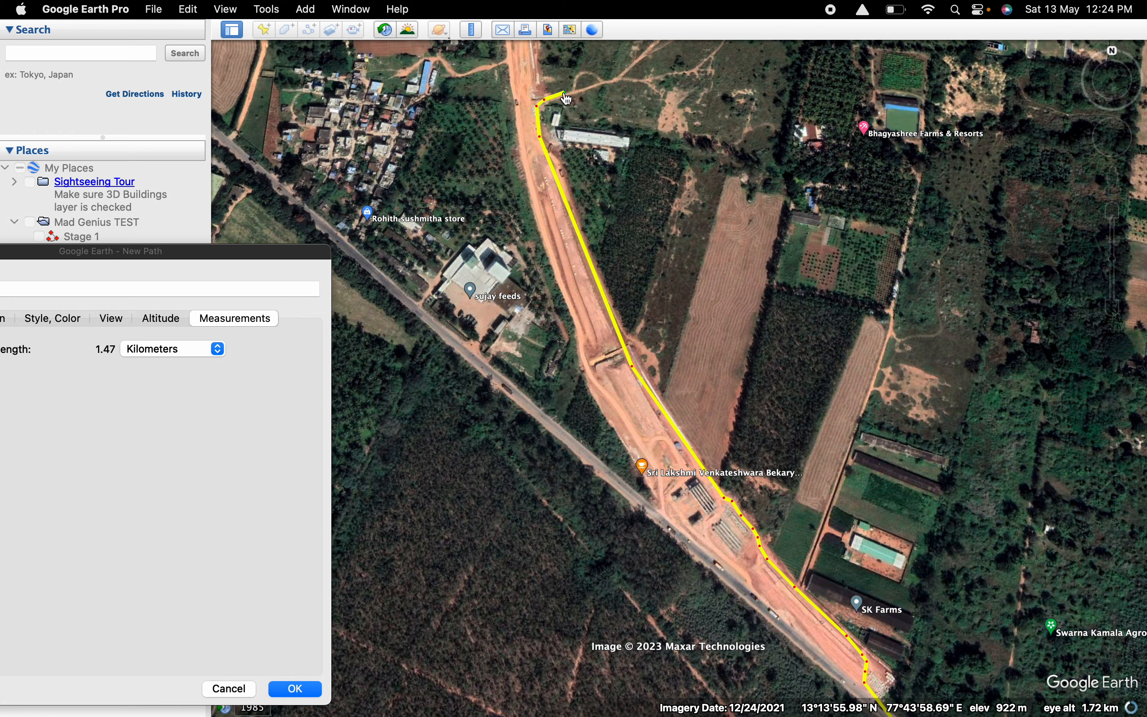
scroll(639, 80, down, 3)
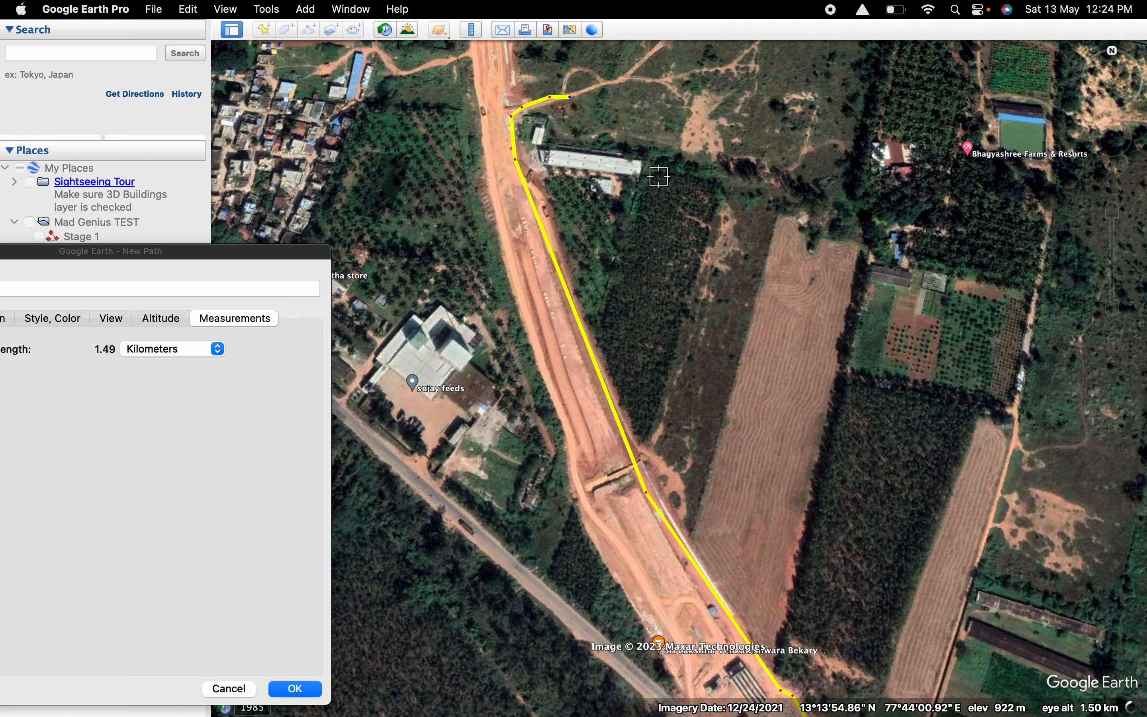
Extend the path northeast and north along the dirt track through the open field, to about 1.80 km.
scroll(658, 175, down, 4)
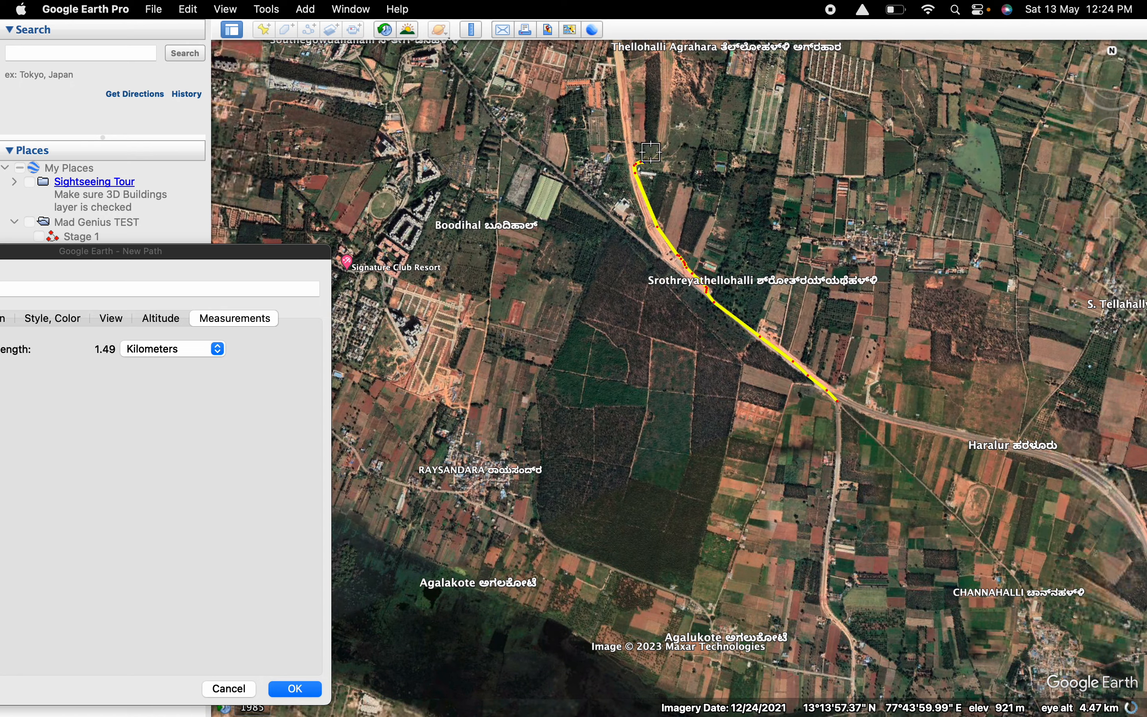
click(670, 122)
scroll(669, 118, up, 4)
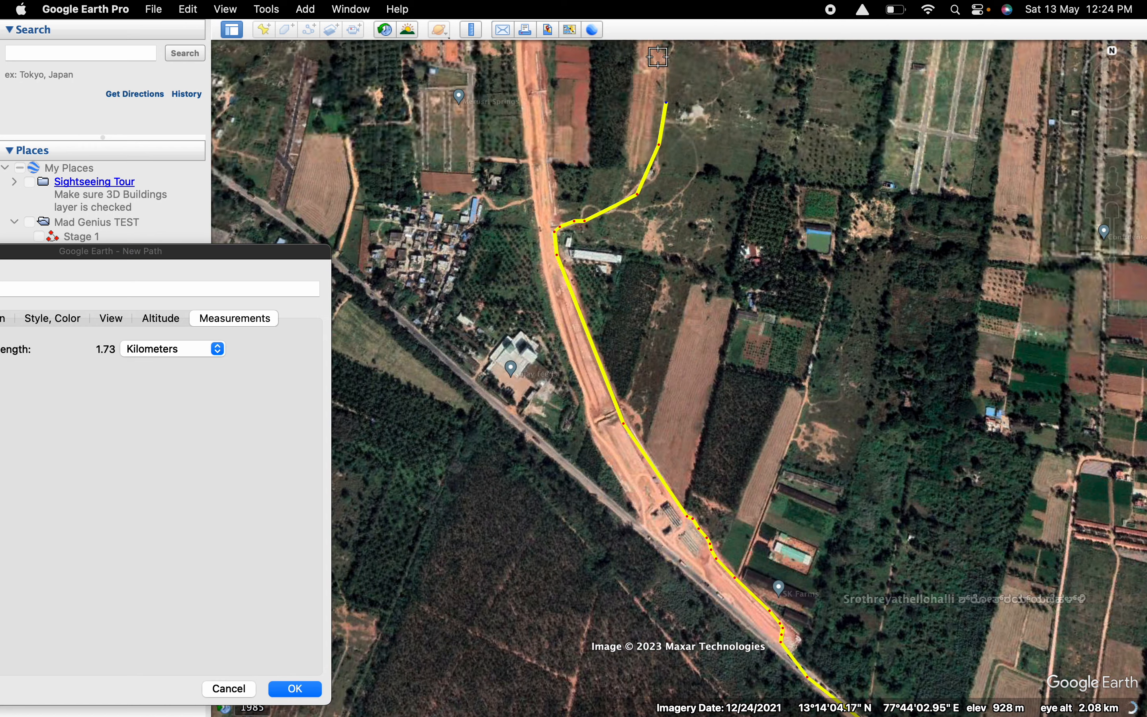
click(662, 46)
scroll(656, 134, up, 3)
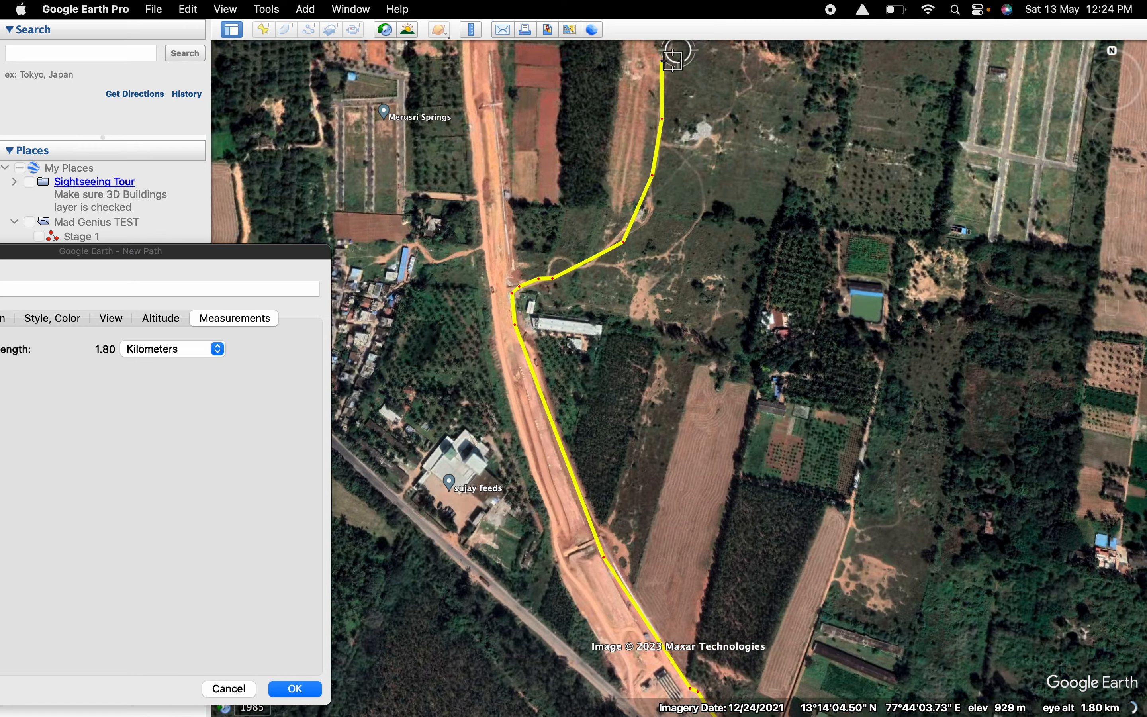
Add points following the track's small bend around the trees at the path's northern end, to about 1.83 km.
scroll(699, 448, down, 3)
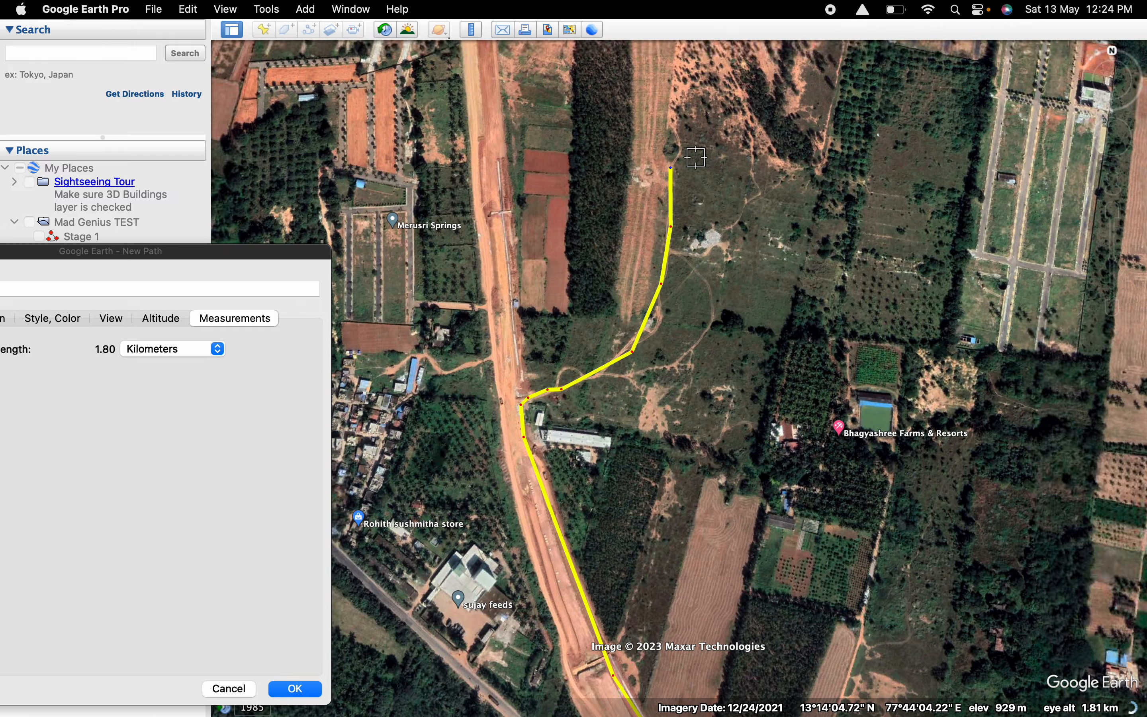
scroll(696, 157, up, 3)
scroll(698, 151, up, 3)
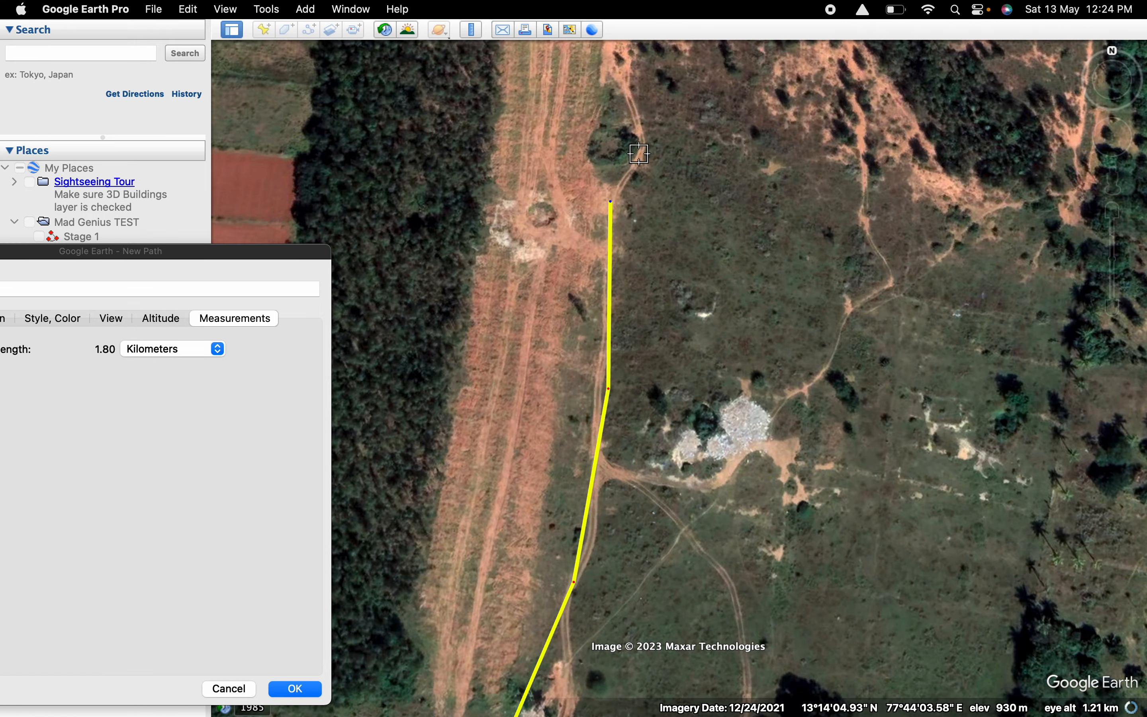
click(640, 153)
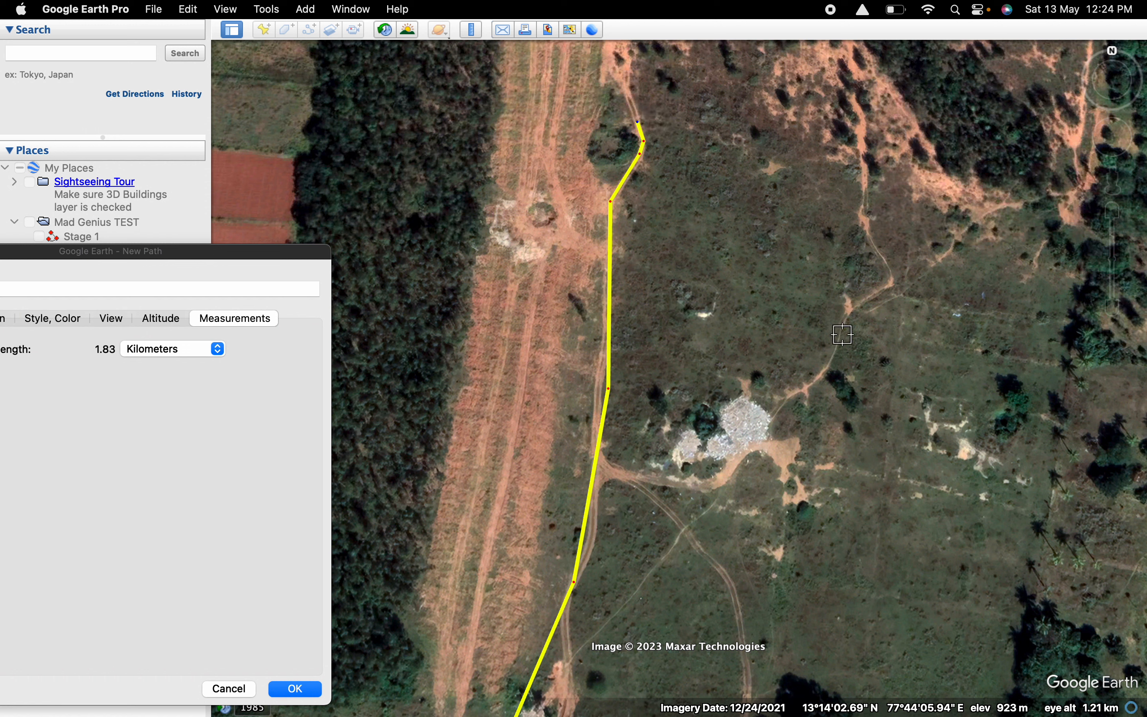
scroll(559, 337, down, 3)
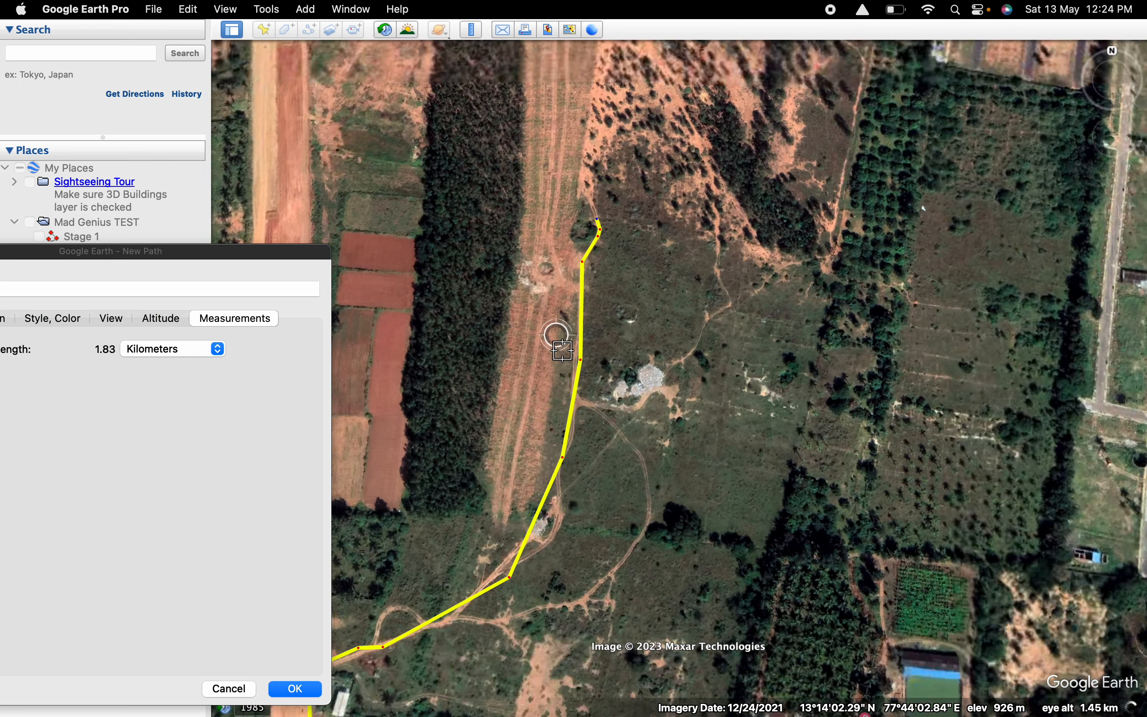
Extend the path north along the dirt track beside the cleared strip, to about 2.10 km.
click(572, 226)
click(581, 155)
click(589, 113)
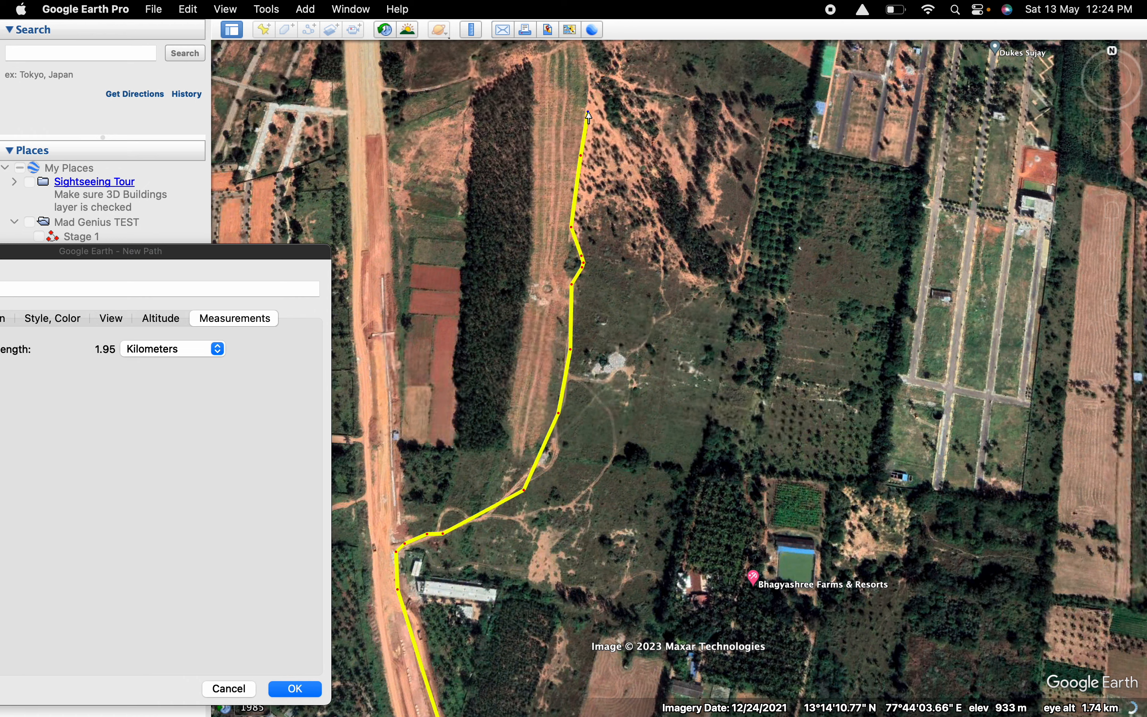
click(591, 72)
scroll(591, 72, up, 2)
scroll(591, 74, down, 3)
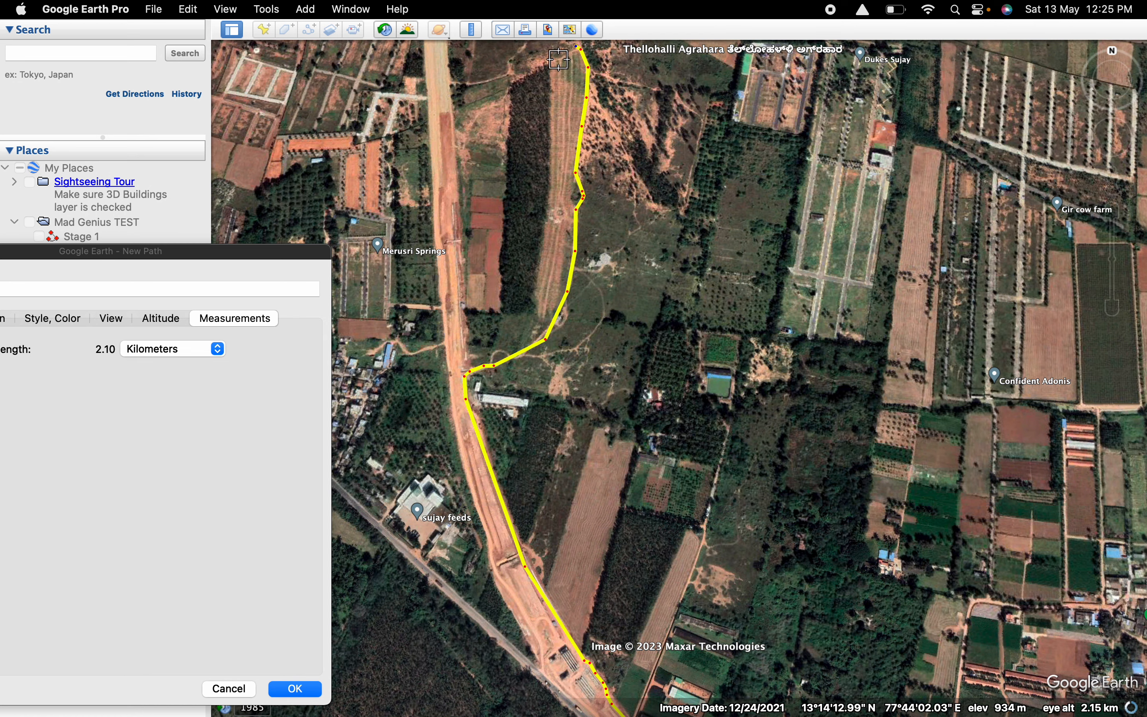
Extend the path west past the dark tree plantation to the unfinished road, to about 2.35 km.
scroll(539, 69, up, 4)
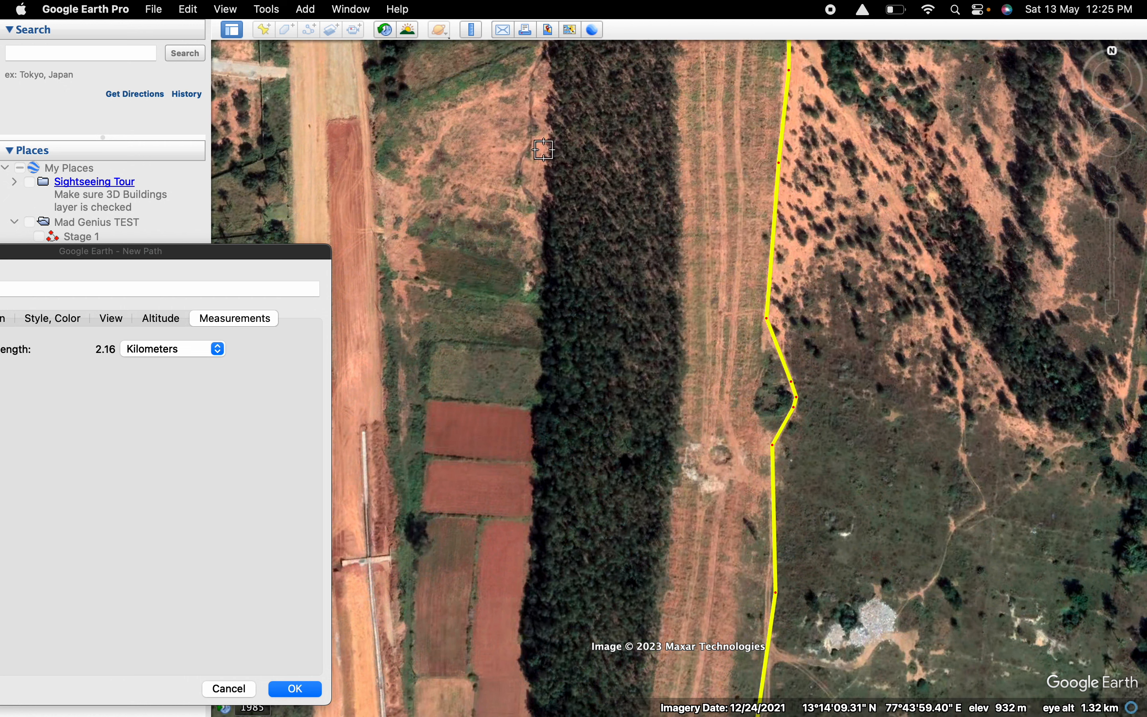
mouse_move(1112, 182)
mouse_down()
mouse_move(906, 204)
mouse_move(1112, 182)
mouse_up()
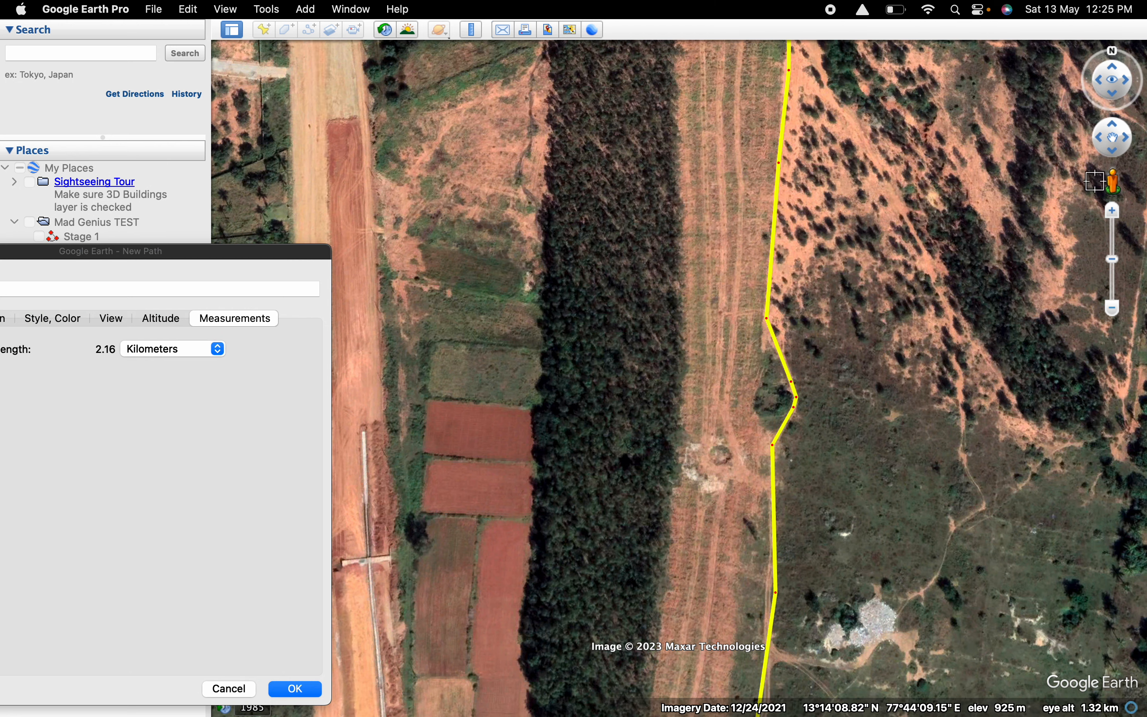
scroll(763, 190, down, 2)
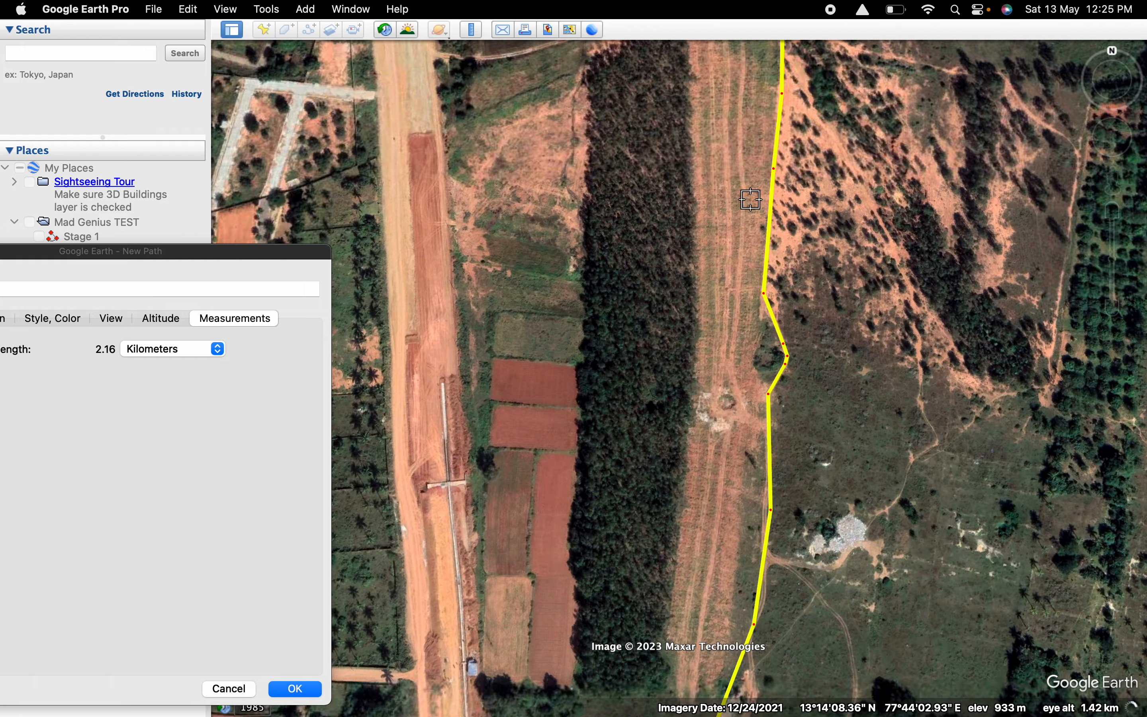
scroll(751, 196, down, 3)
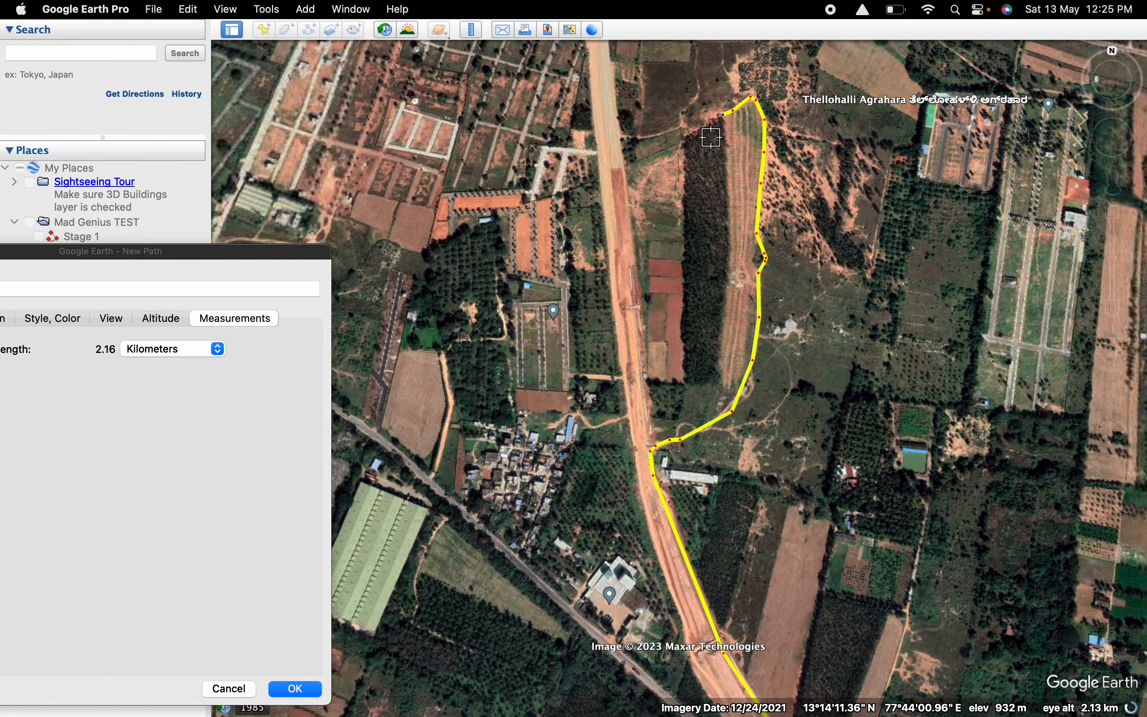
click(700, 124)
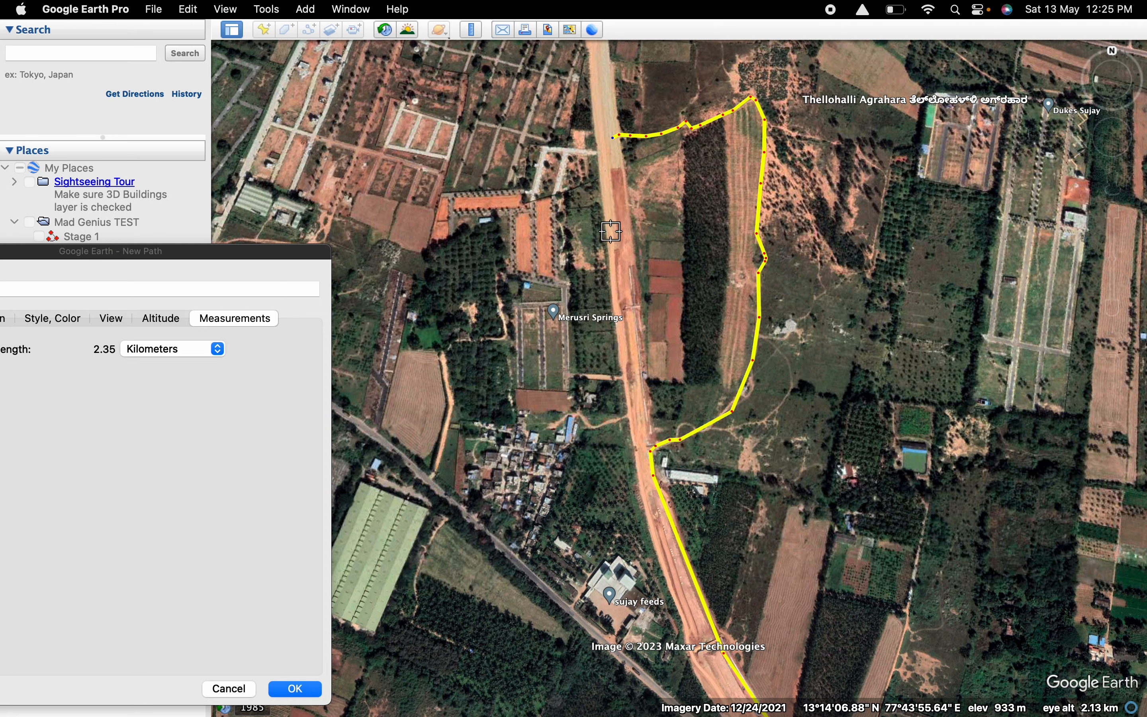
Run the path back south along the unfinished road past sujay feeds toward Srothreyathellohalli, to about 3.47 km.
click(643, 435)
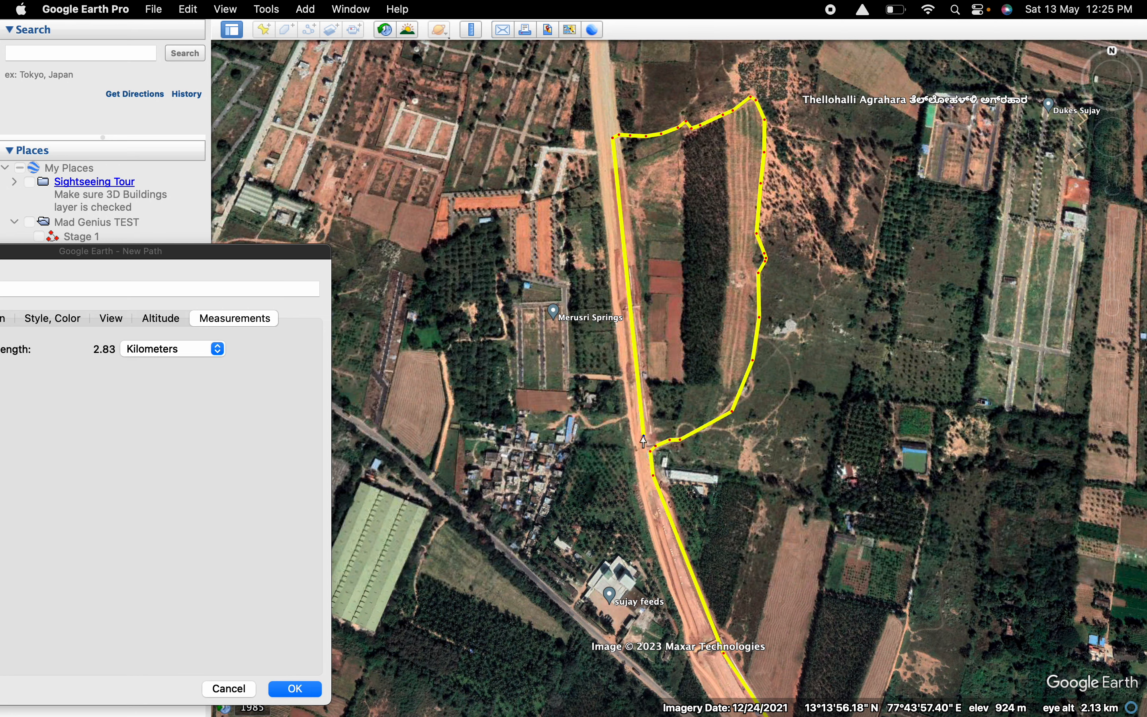
click(670, 522)
scroll(738, 581, up, 2)
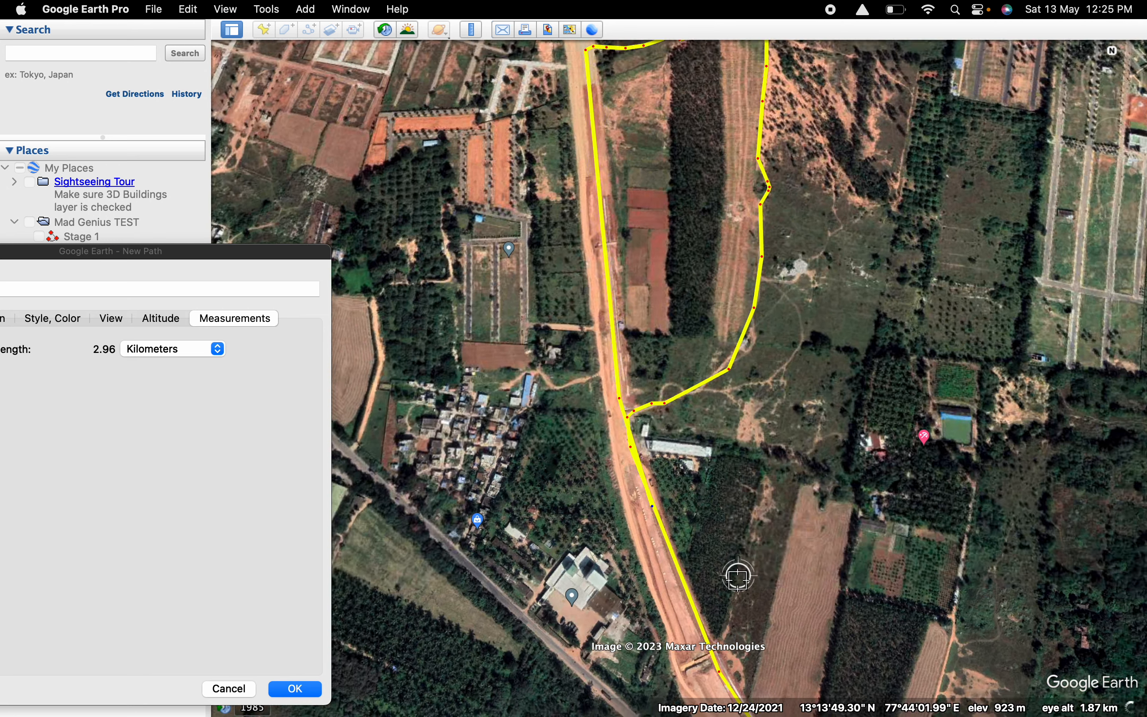
scroll(733, 575, down, 4)
scroll(733, 574, down, 4)
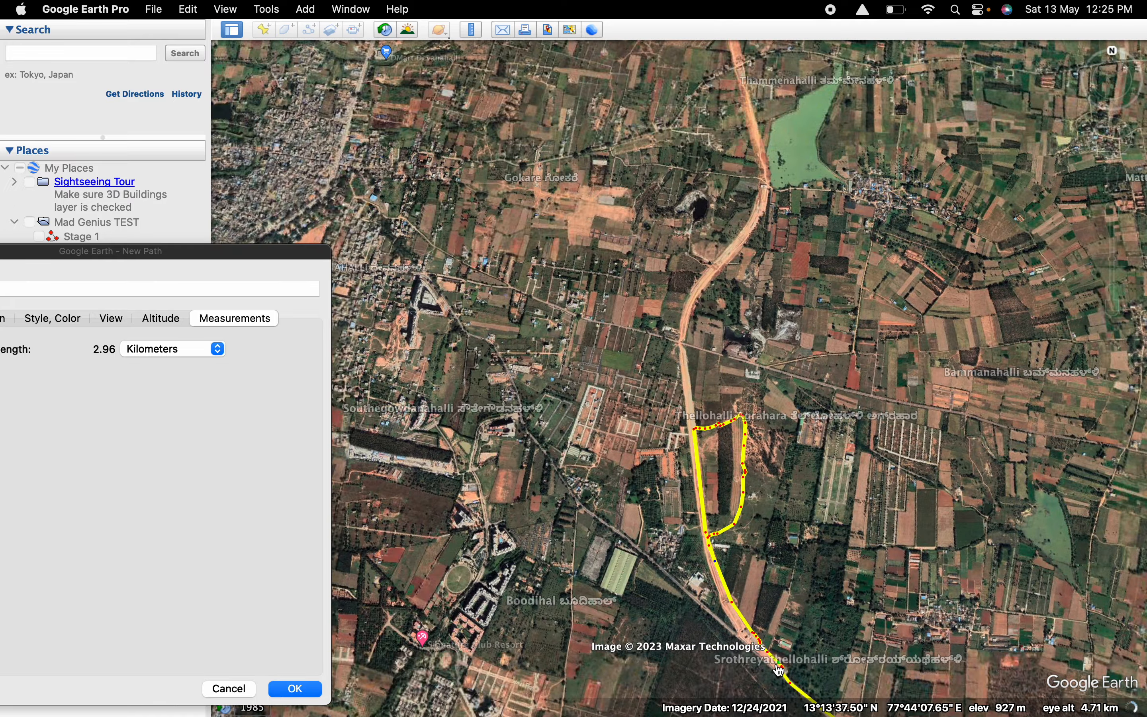
click(770, 664)
scroll(808, 681, up, 2)
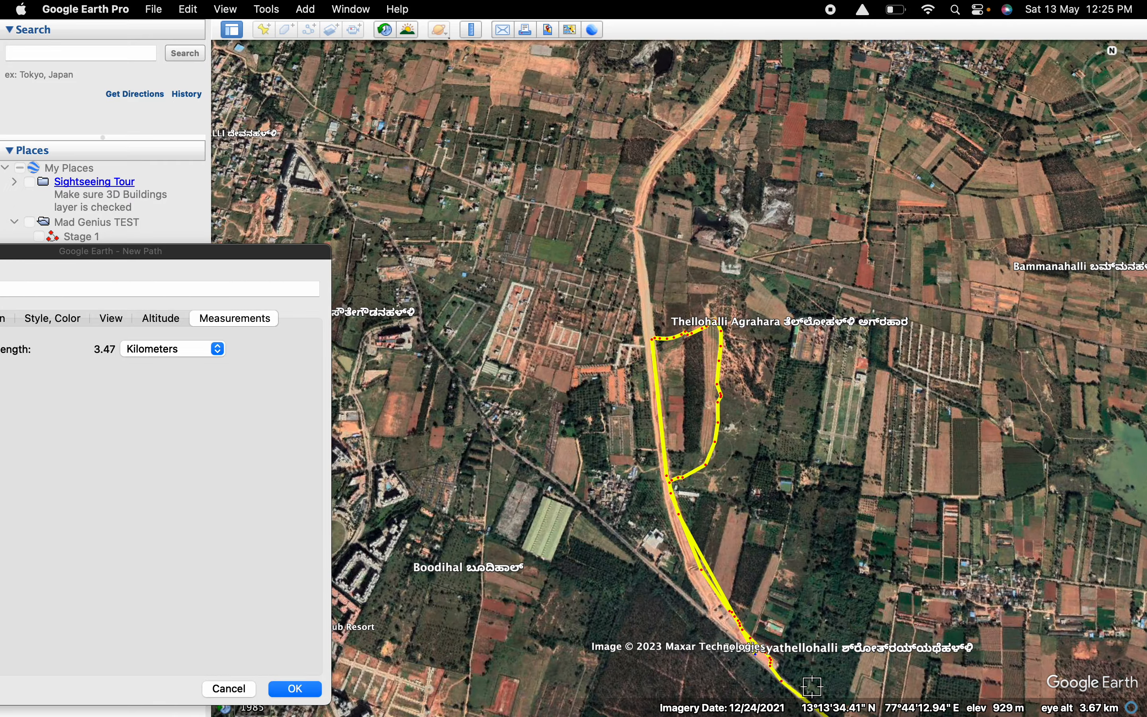
Continue the path southeast along the road back to its starting junction northwest of Haralur, to about 4.36 km.
scroll(808, 681, down, 2)
scroll(808, 681, down, 6)
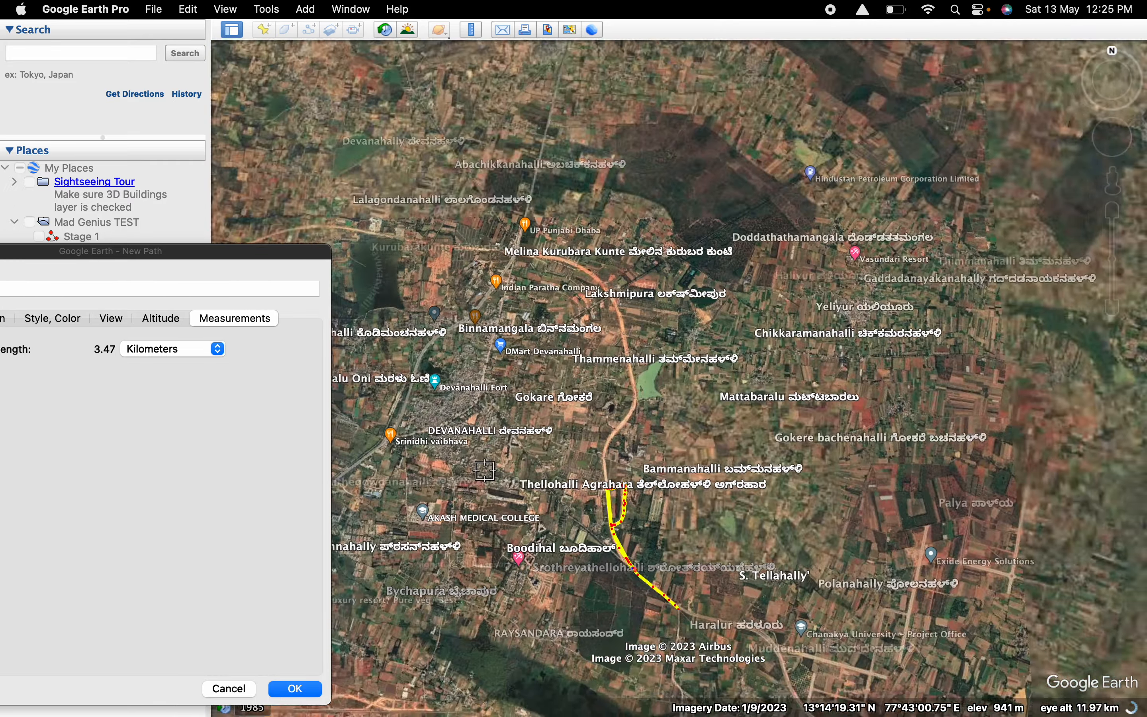
scroll(703, 625, up, 6)
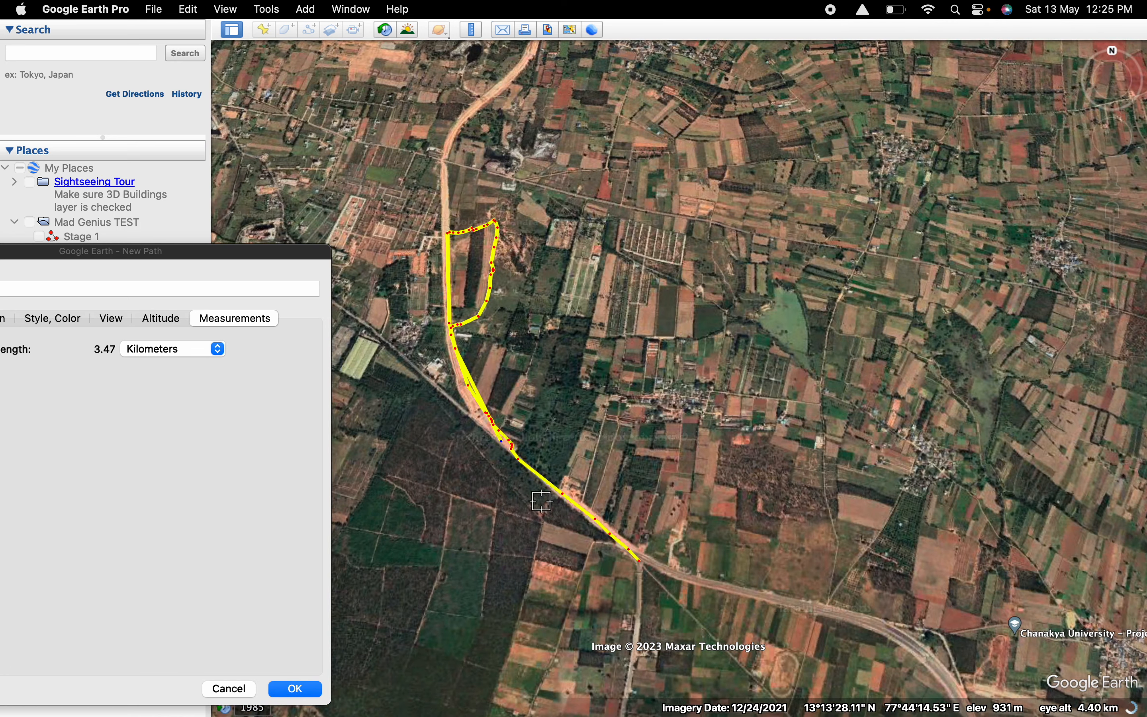
click(542, 475)
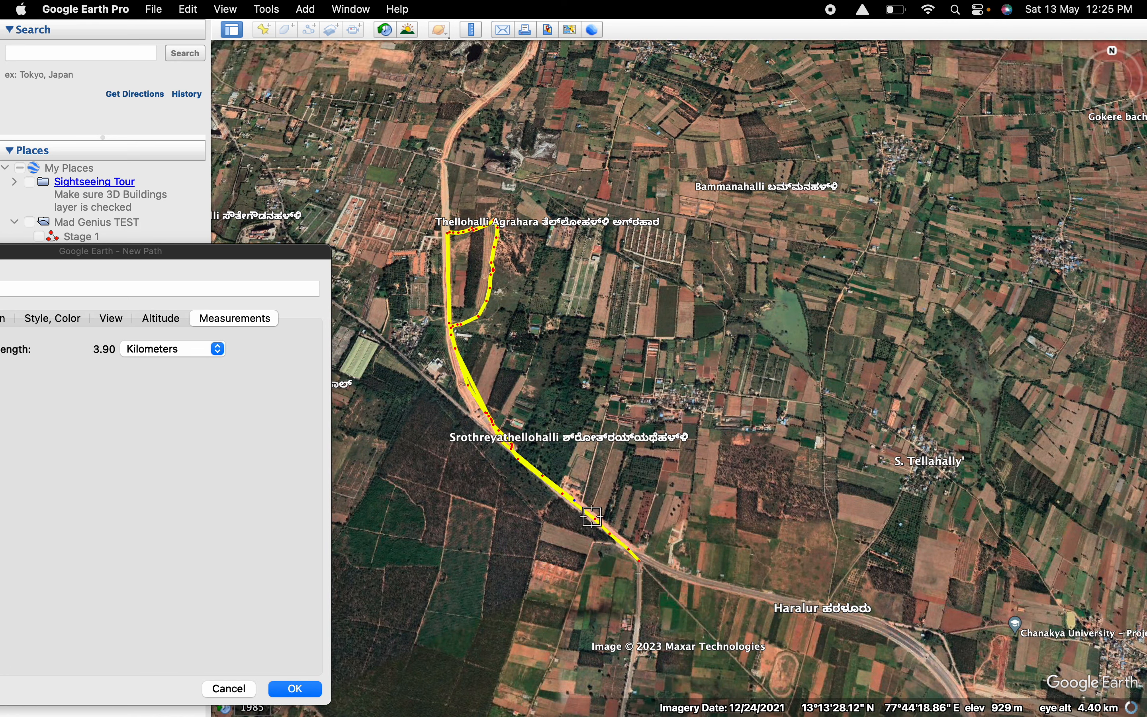
click(634, 556)
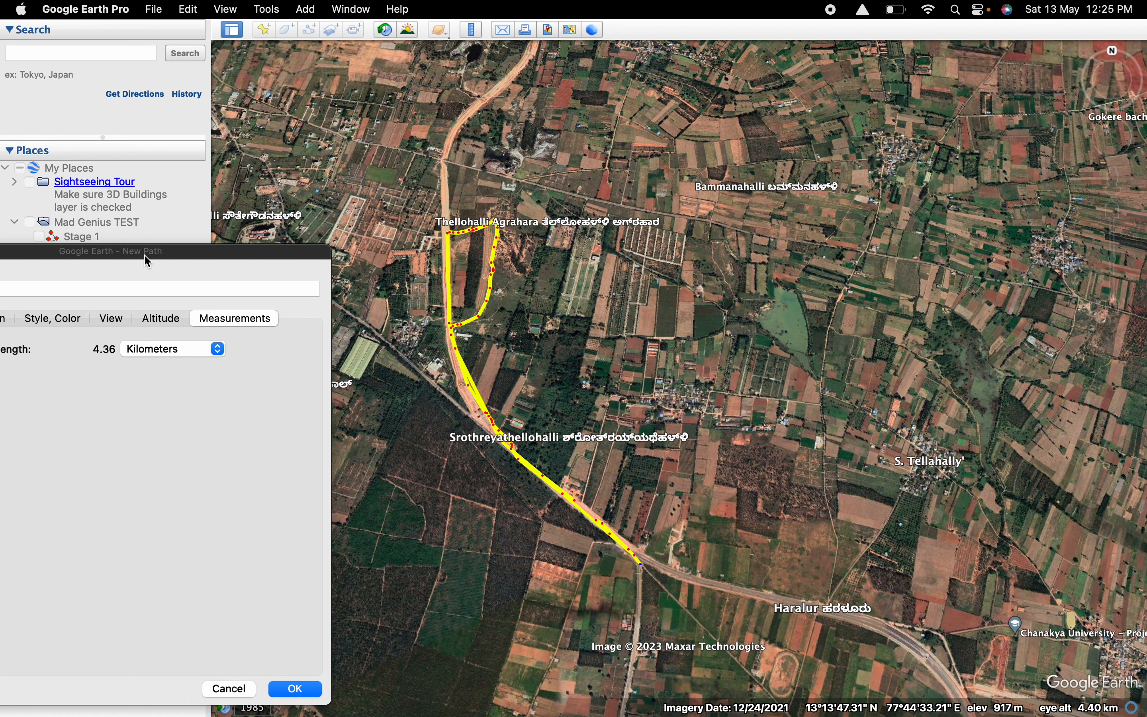
Keep the name Test path and save the finished path in the Bangalore tracks folder.
drag(147, 261, 555, 176)
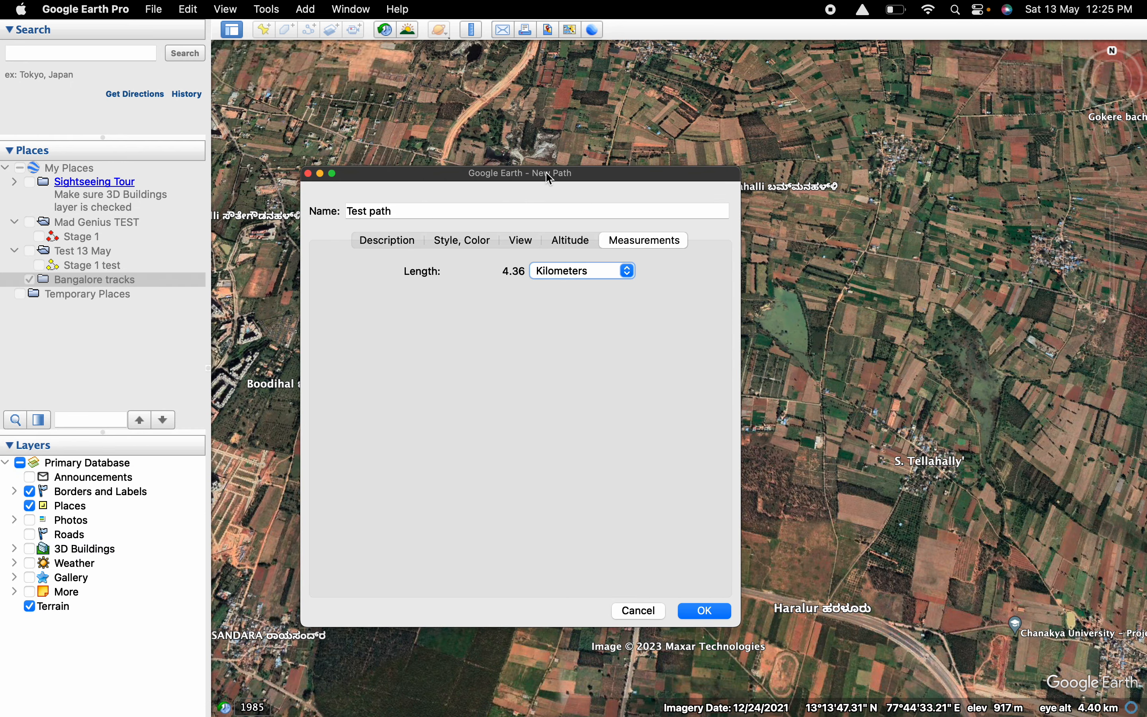
drag(396, 209, 221, 216)
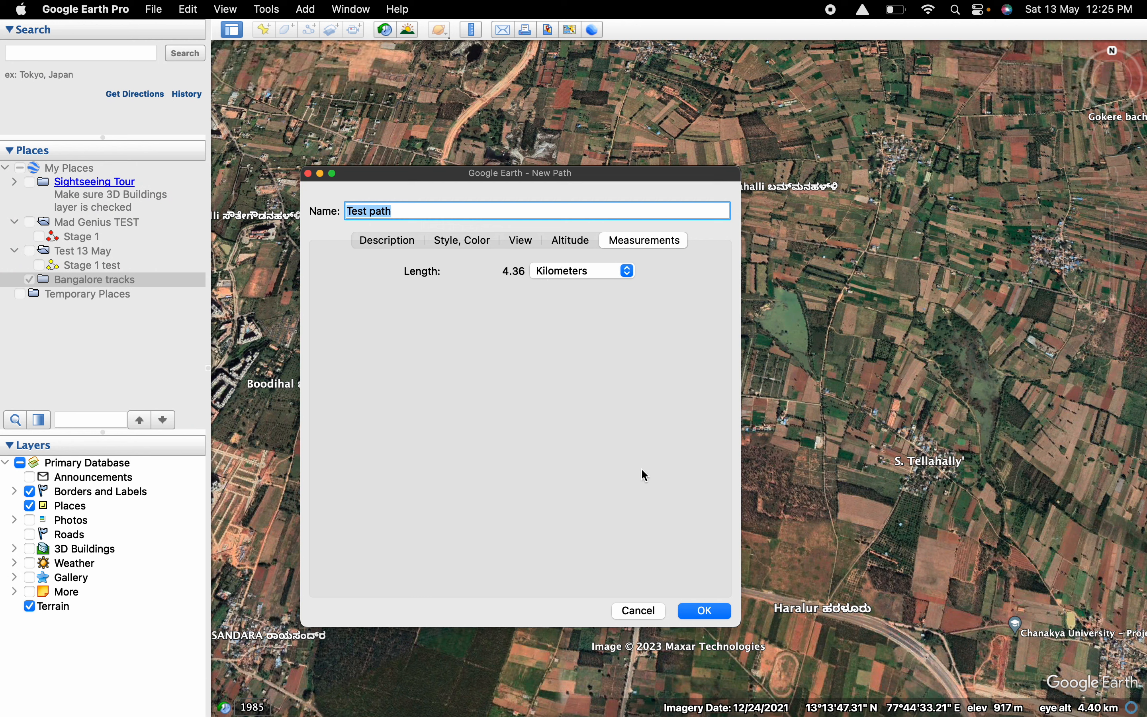
click(705, 612)
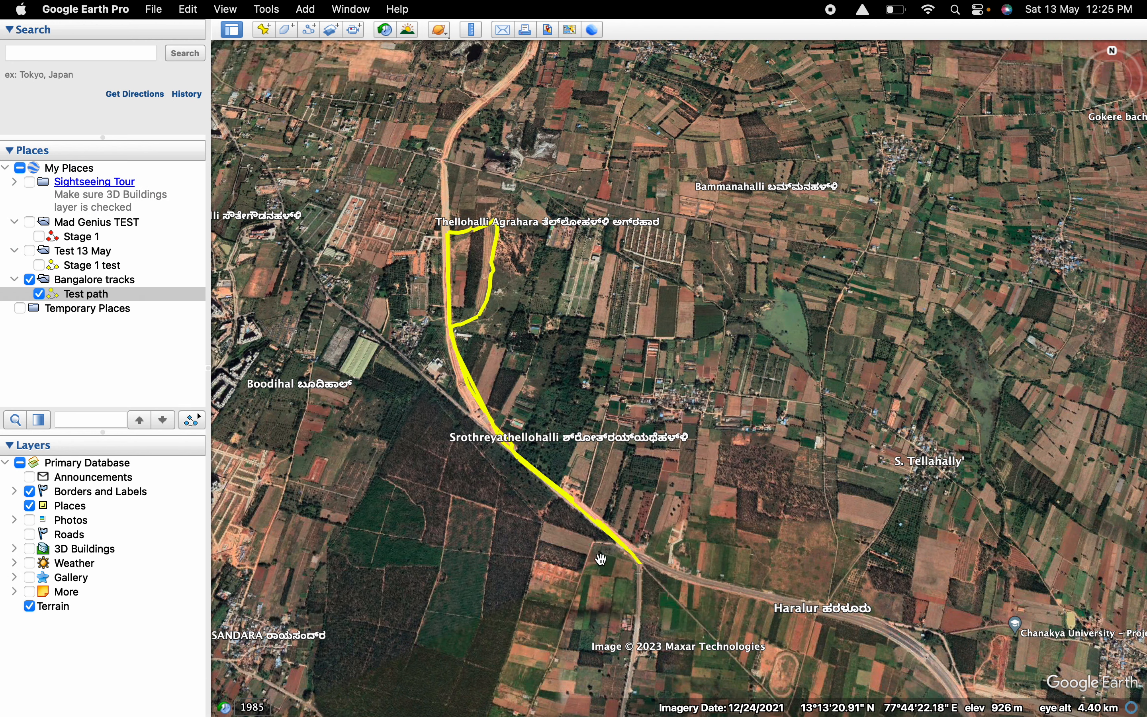
Open Test path for editing and try moving individual points near its southeastern end off and back toward the road.
right_click(109, 297)
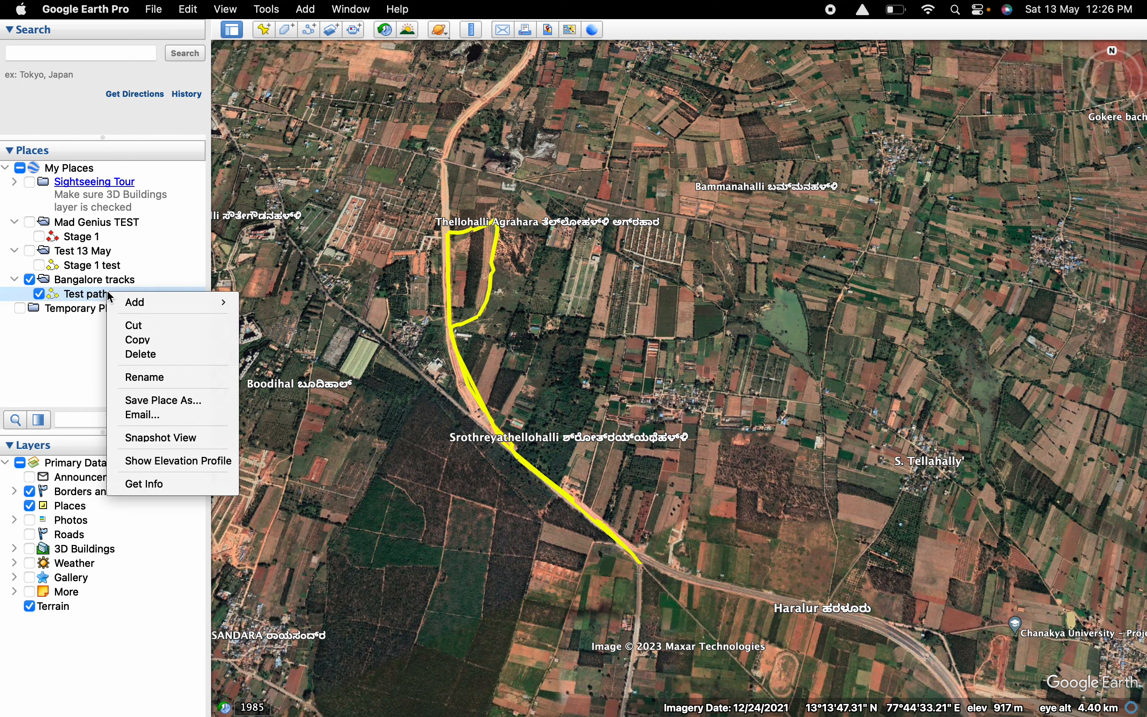
click(143, 484)
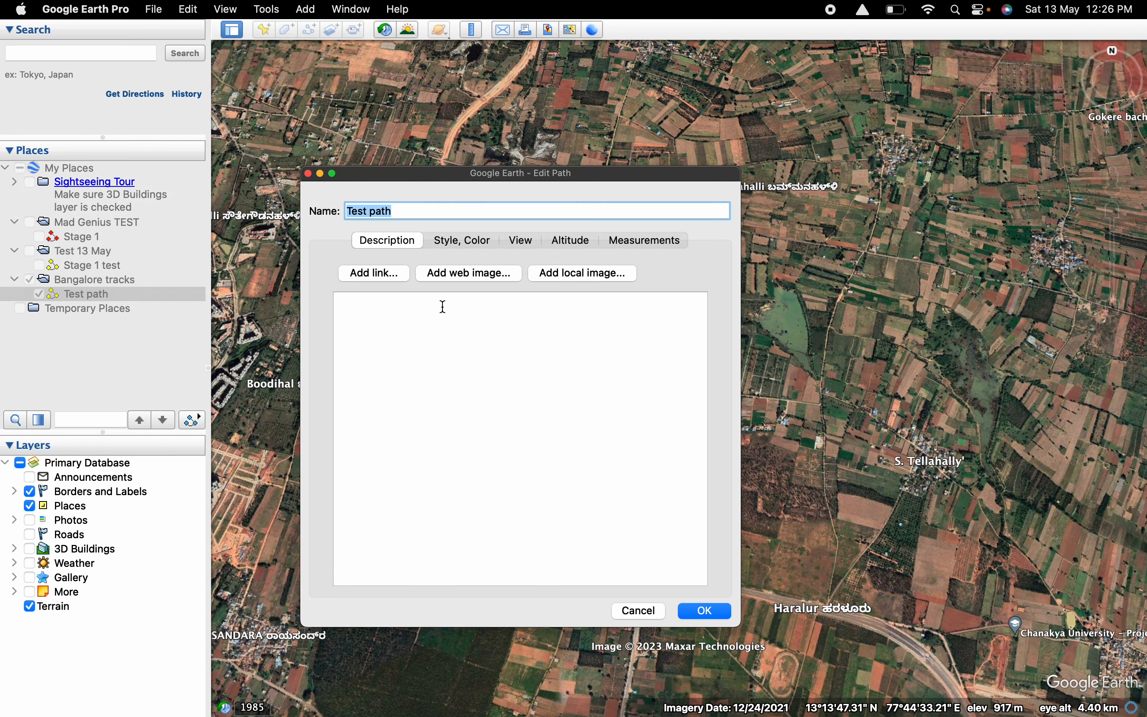
drag(623, 176, 283, 266)
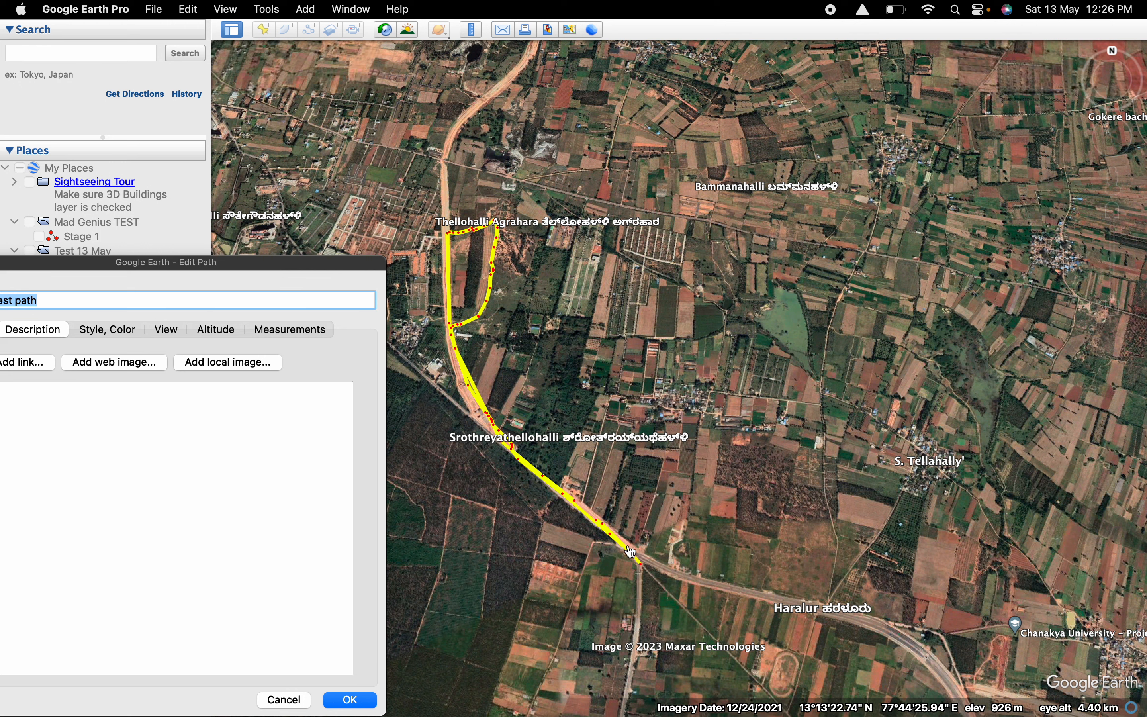
drag(631, 556, 669, 450)
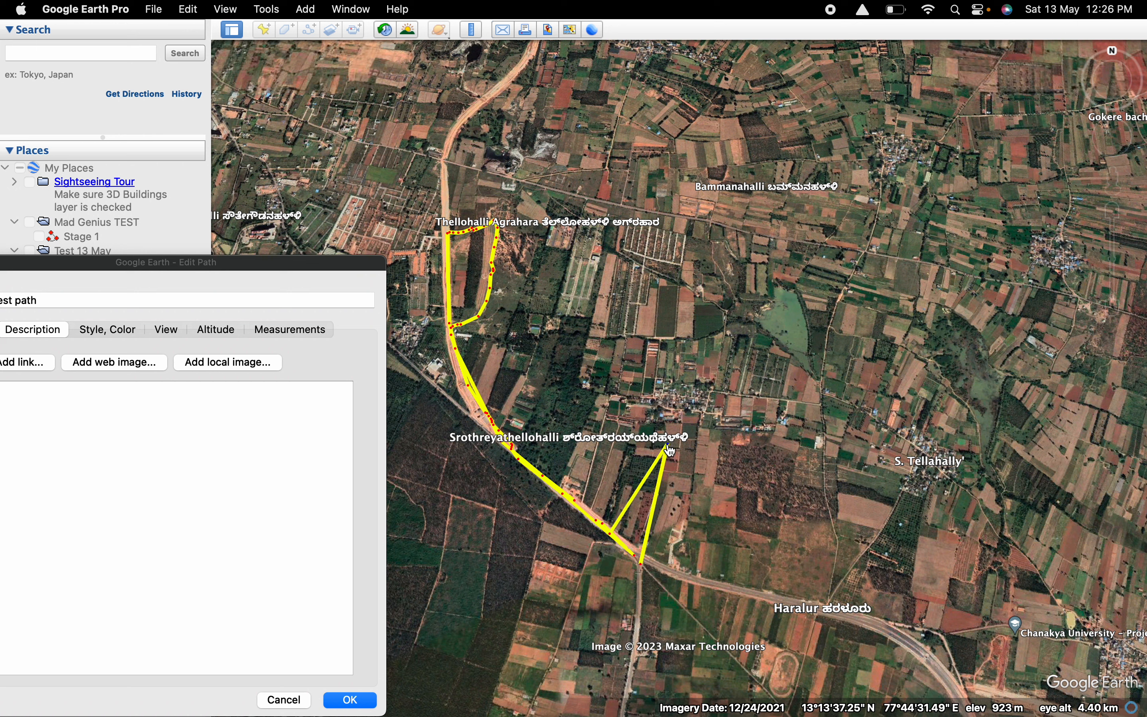
drag(613, 540, 635, 444)
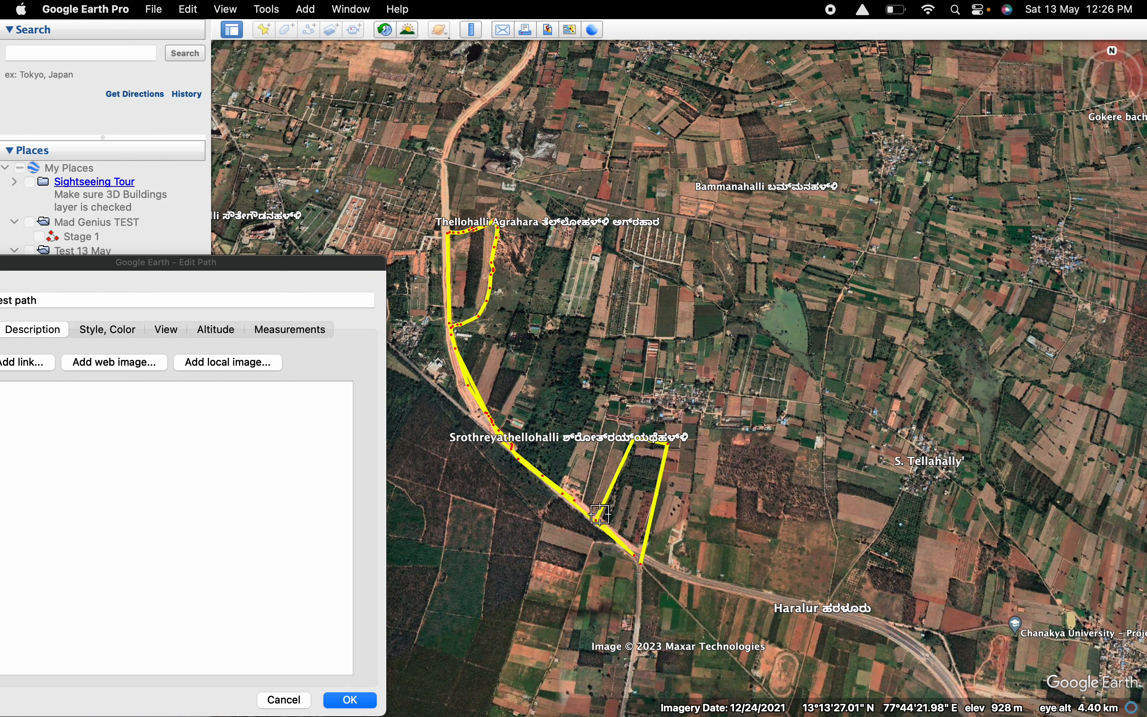
drag(600, 525, 609, 521)
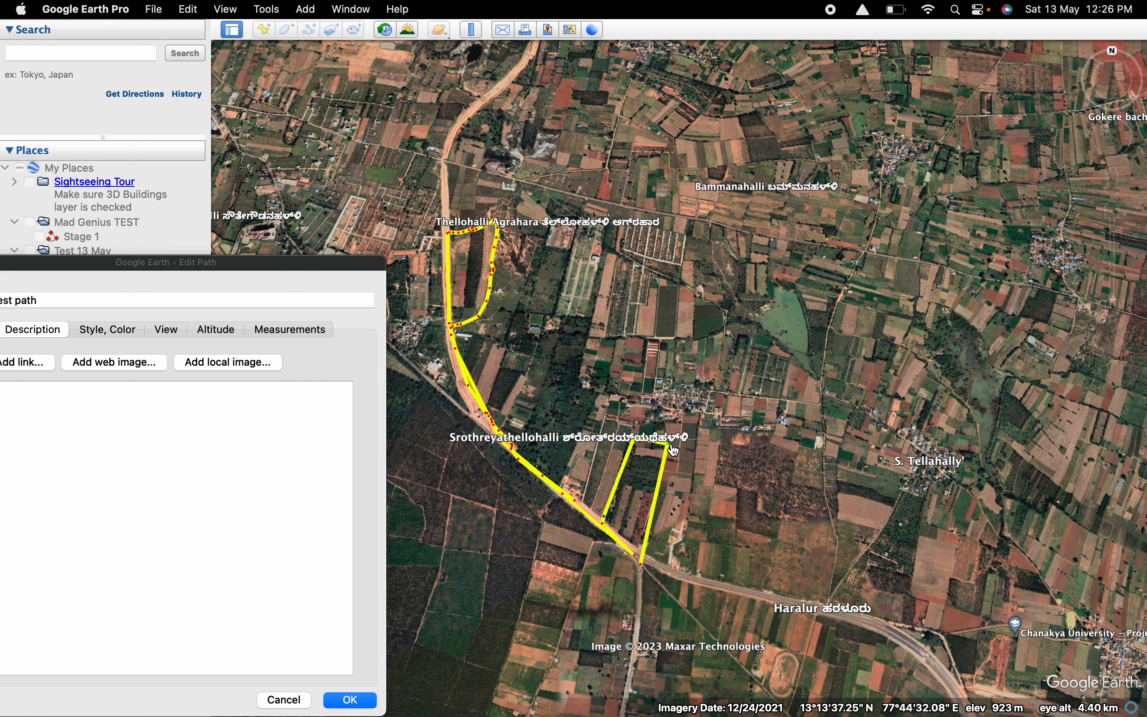
drag(669, 446, 629, 542)
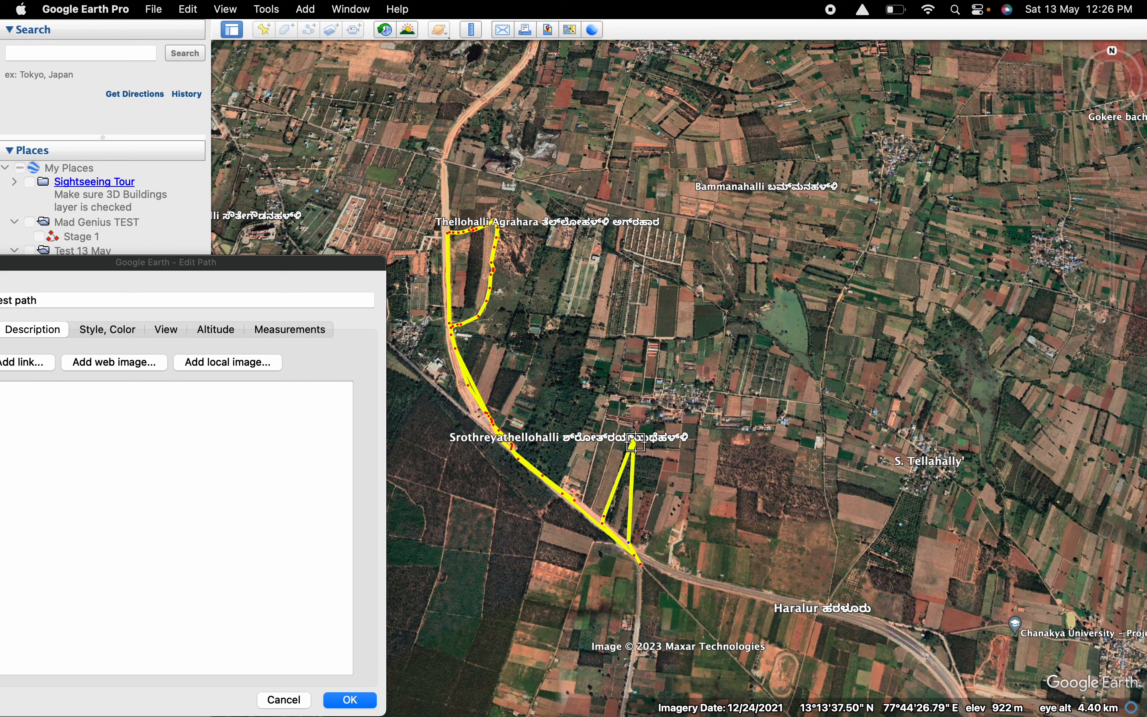
Try adding a freehand loop around Srothreyathellohalli to Test path, then discard all the path edits.
click(95, 331)
click(95, 331)
click(39, 334)
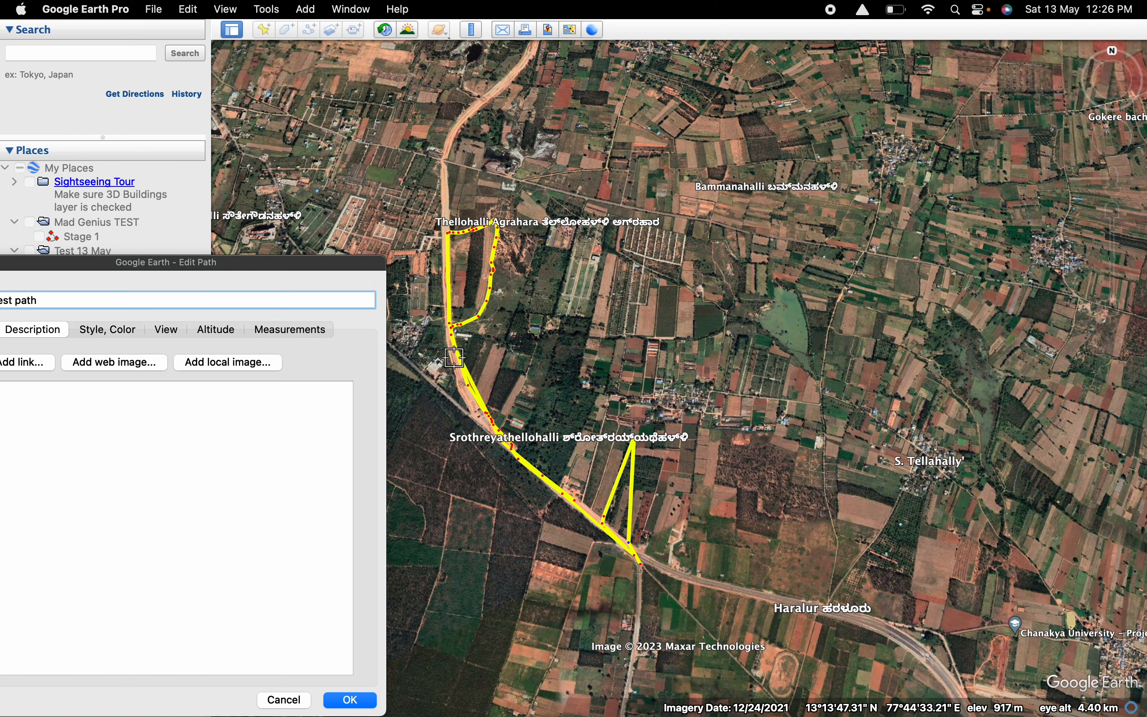
click(632, 444)
mouse_move(627, 450)
mouse_down()
mouse_move(617, 483)
mouse_move(655, 499)
mouse_move(713, 402)
mouse_move(586, 339)
mouse_move(549, 406)
mouse_move(591, 415)
mouse_up()
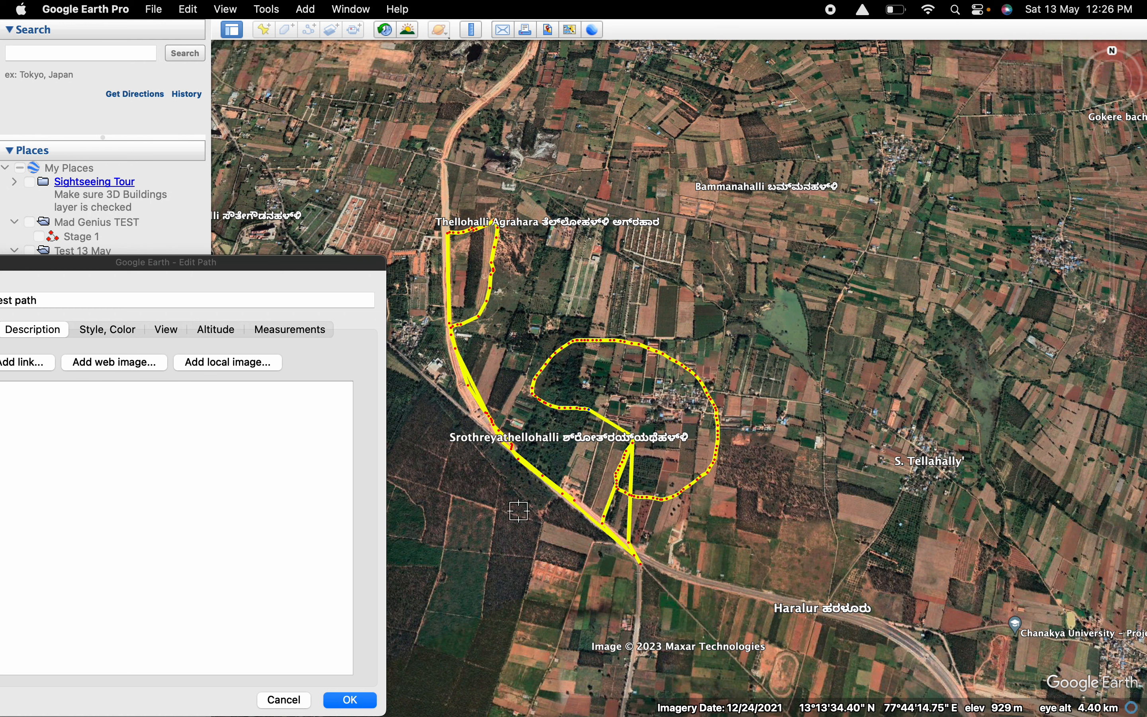
click(301, 704)
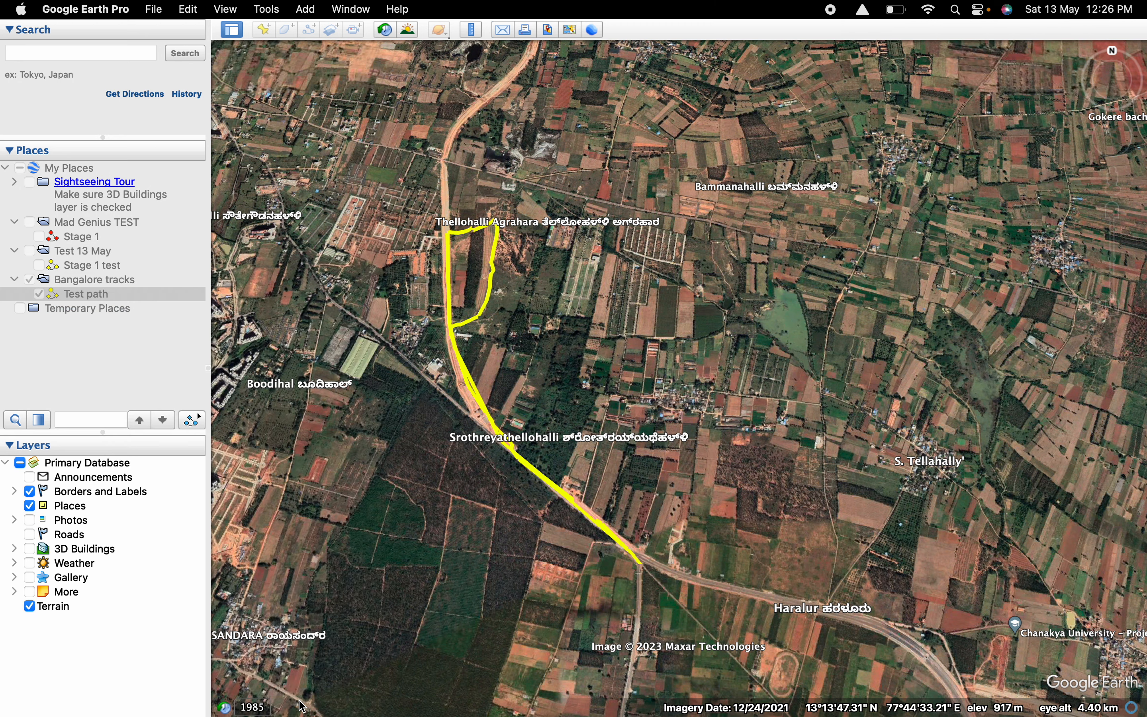
Show the elevation profile of Test path and examine its heights and slopes along the route.
right_click(135, 295)
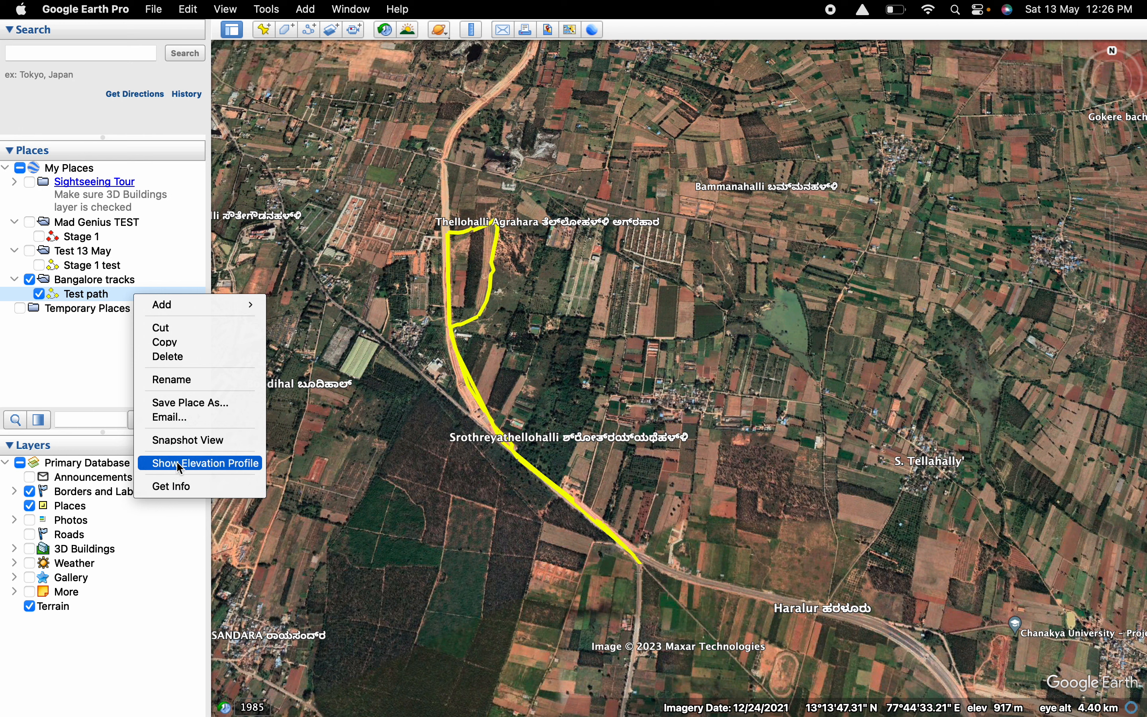
right_click(99, 286)
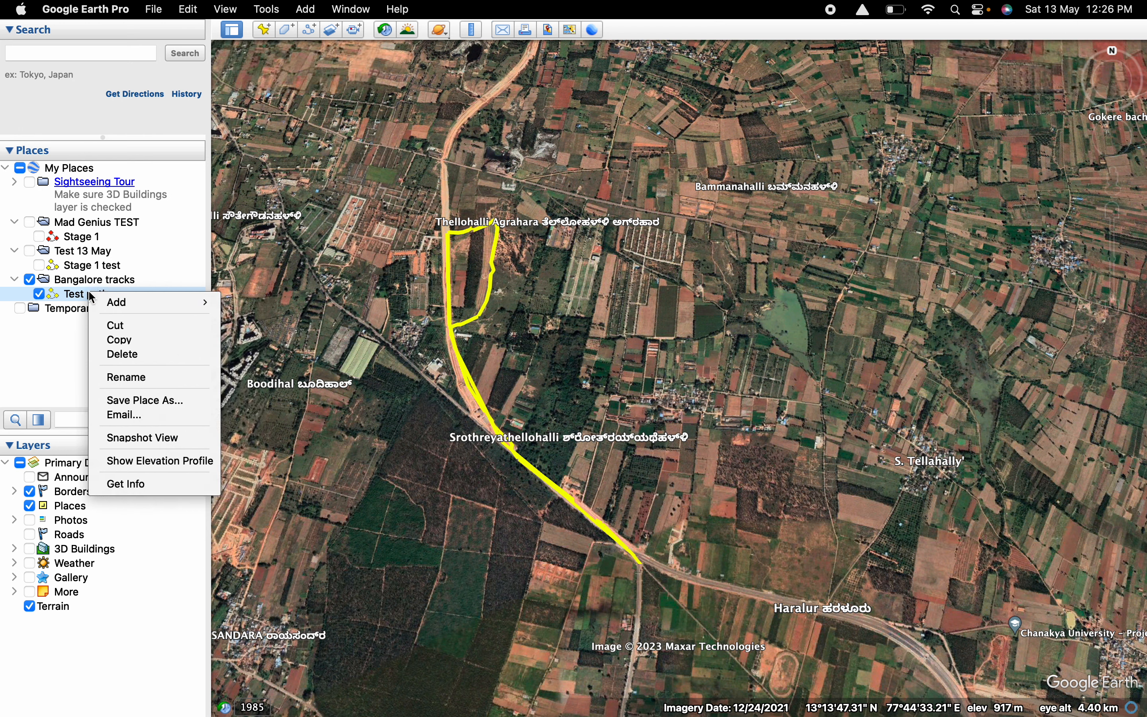
click(161, 484)
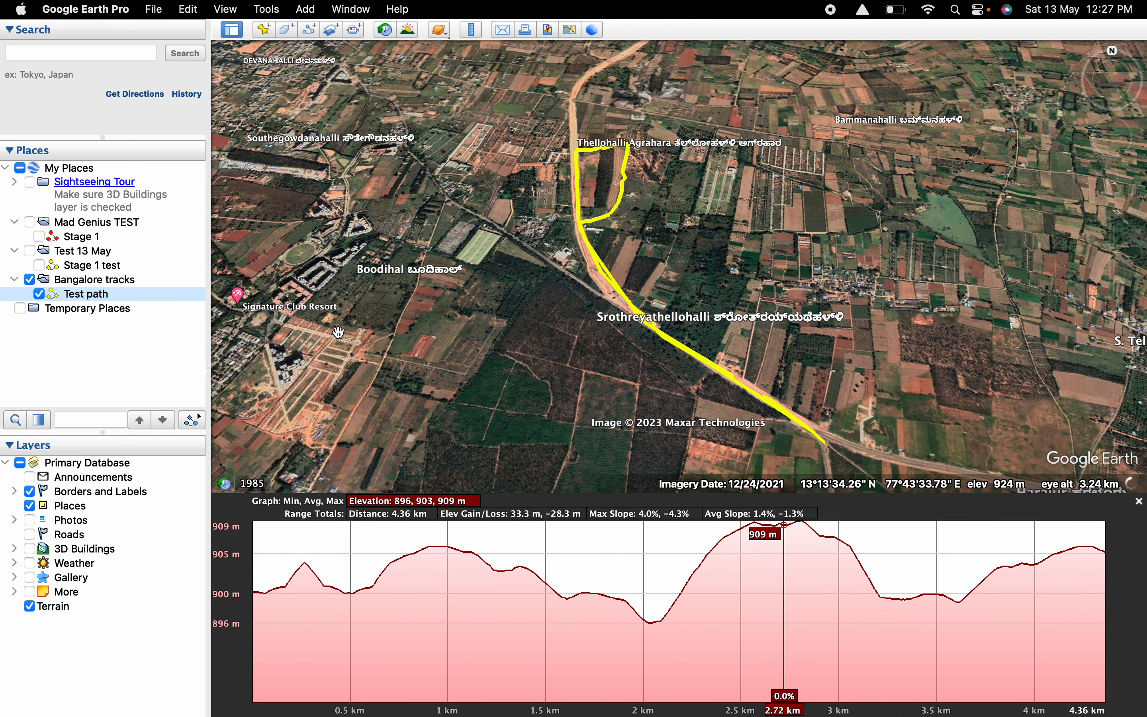
Save Test path to the Downloads folder as a Kml (*.kml) file, keeping the file name Test path.
right_click(162, 298)
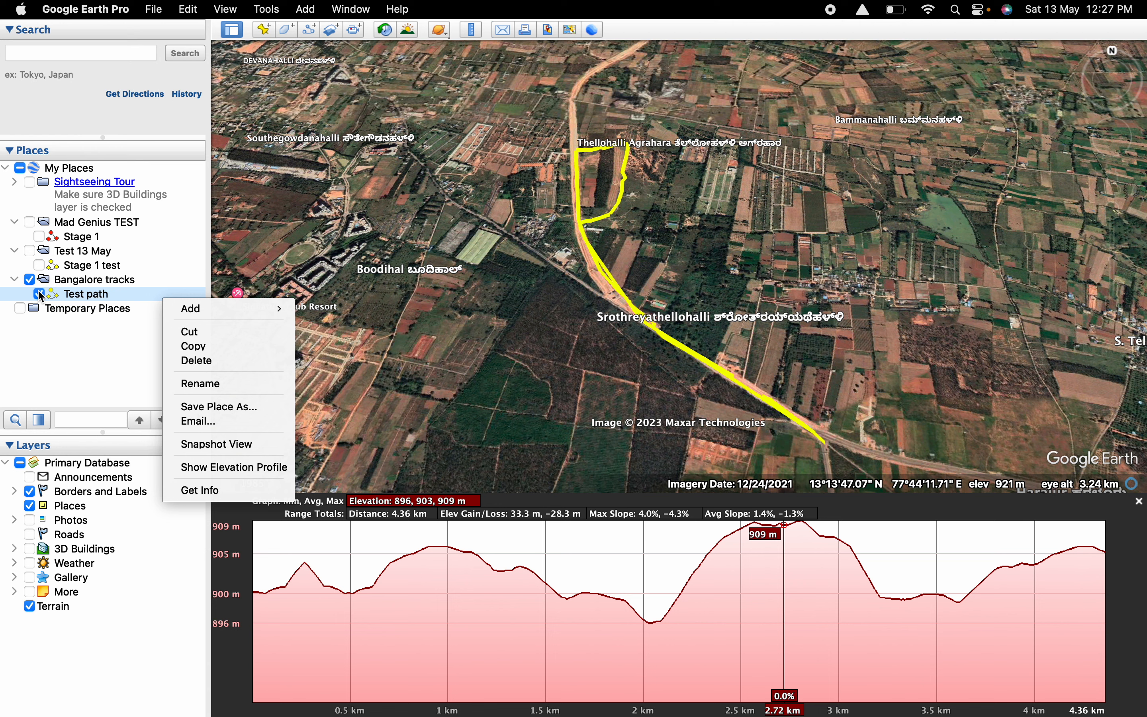
click(270, 408)
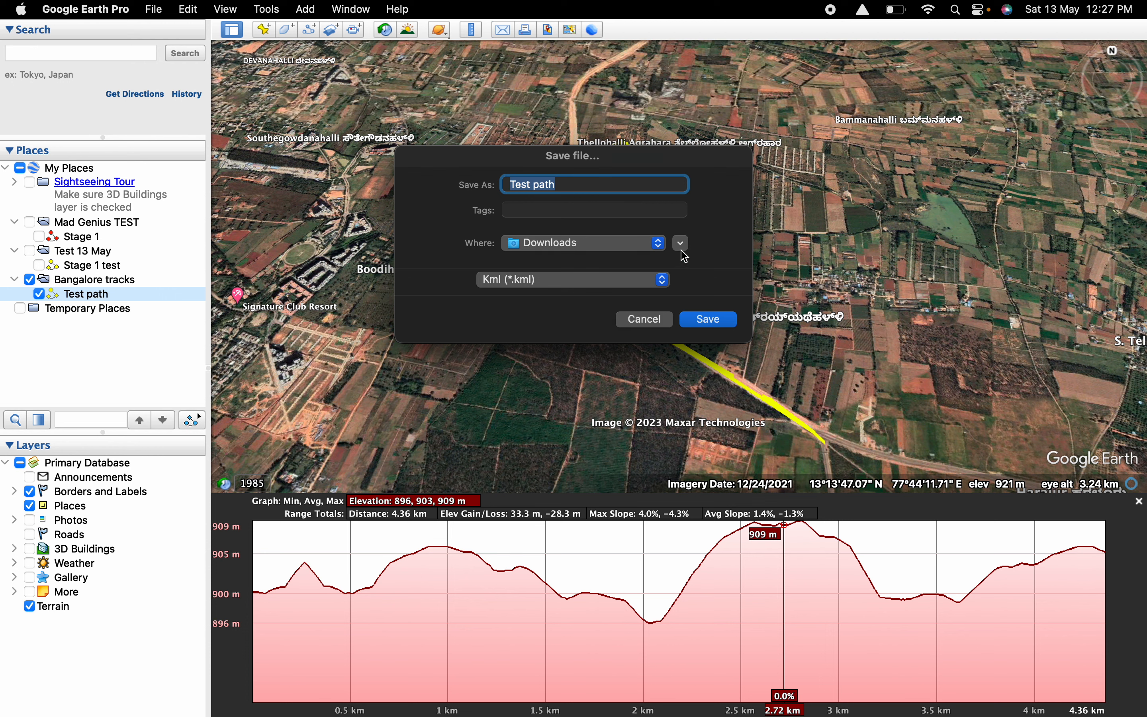
click(659, 244)
click(653, 250)
click(583, 181)
click(555, 280)
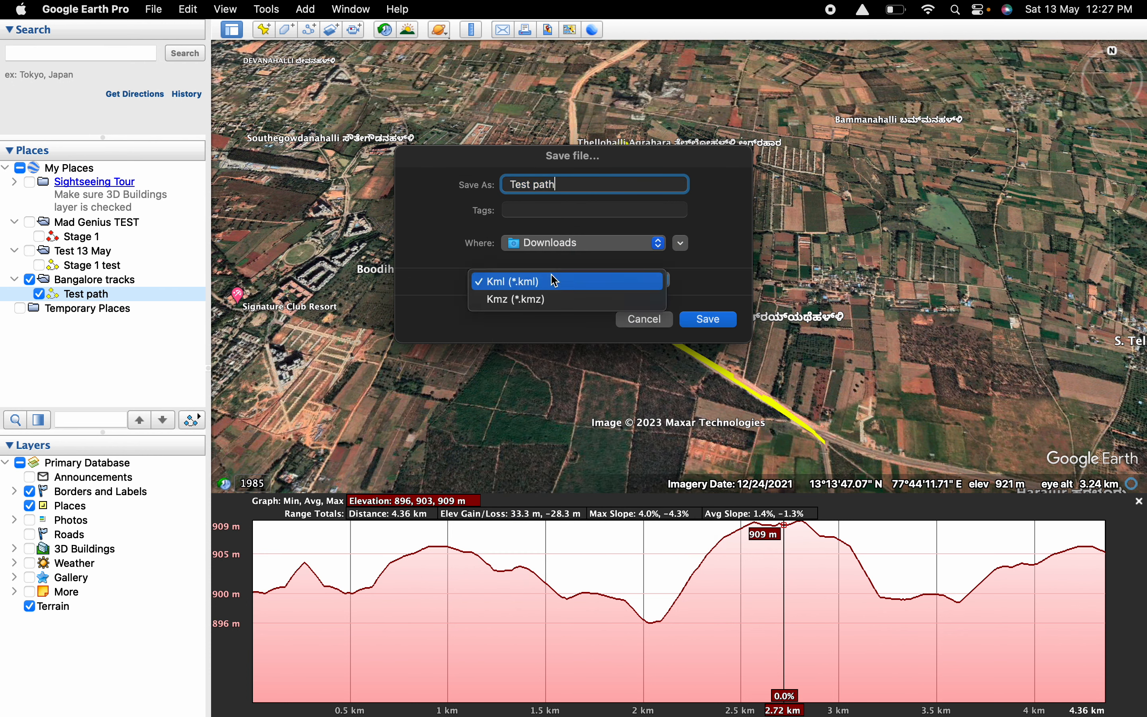
click(534, 284)
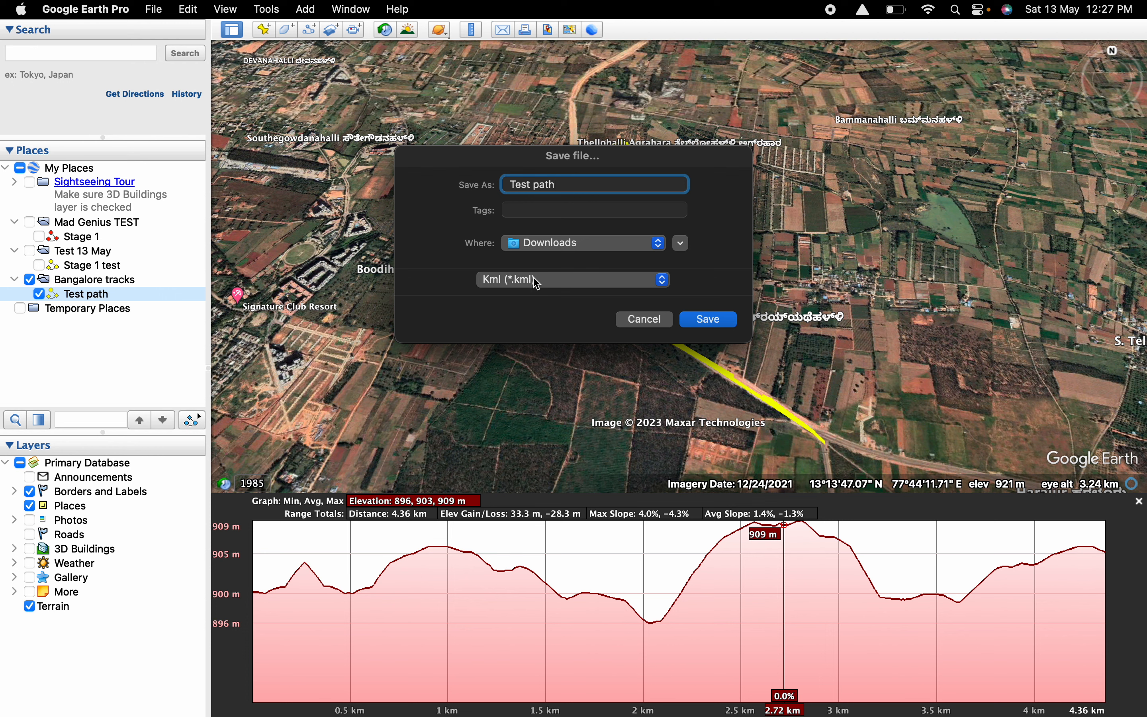
click(728, 322)
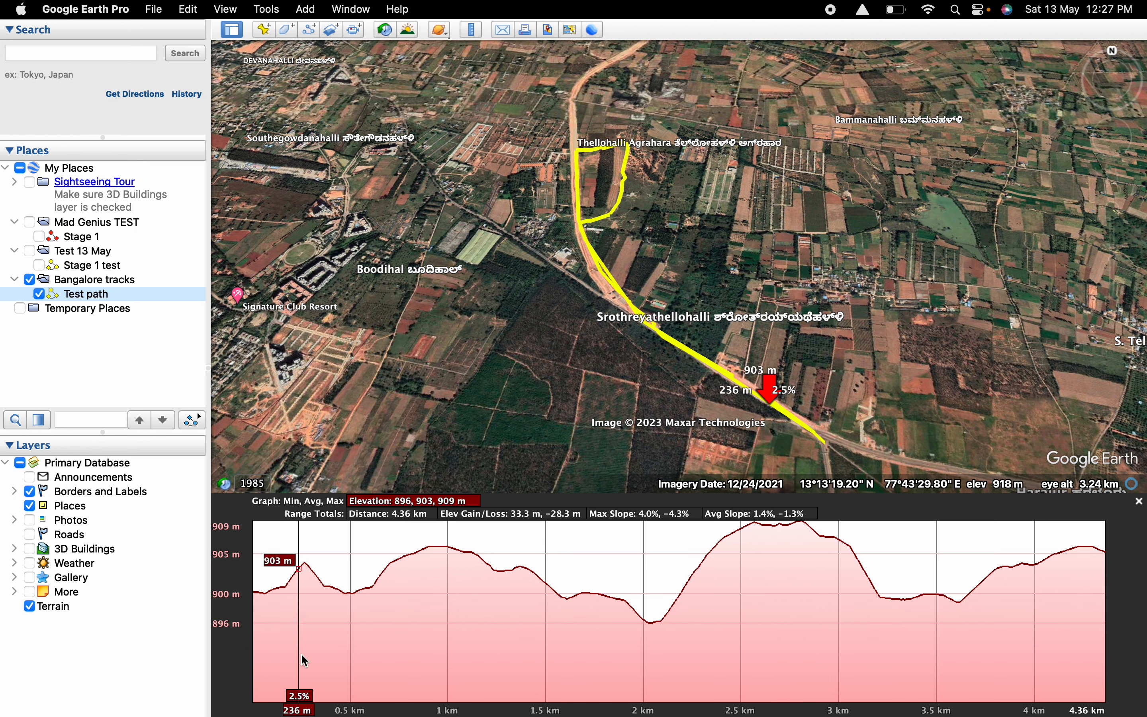
Switch to Safari and open the kml2gpx.com converter on the empty start page.
mouse_move(293, 706)
click(125, 704)
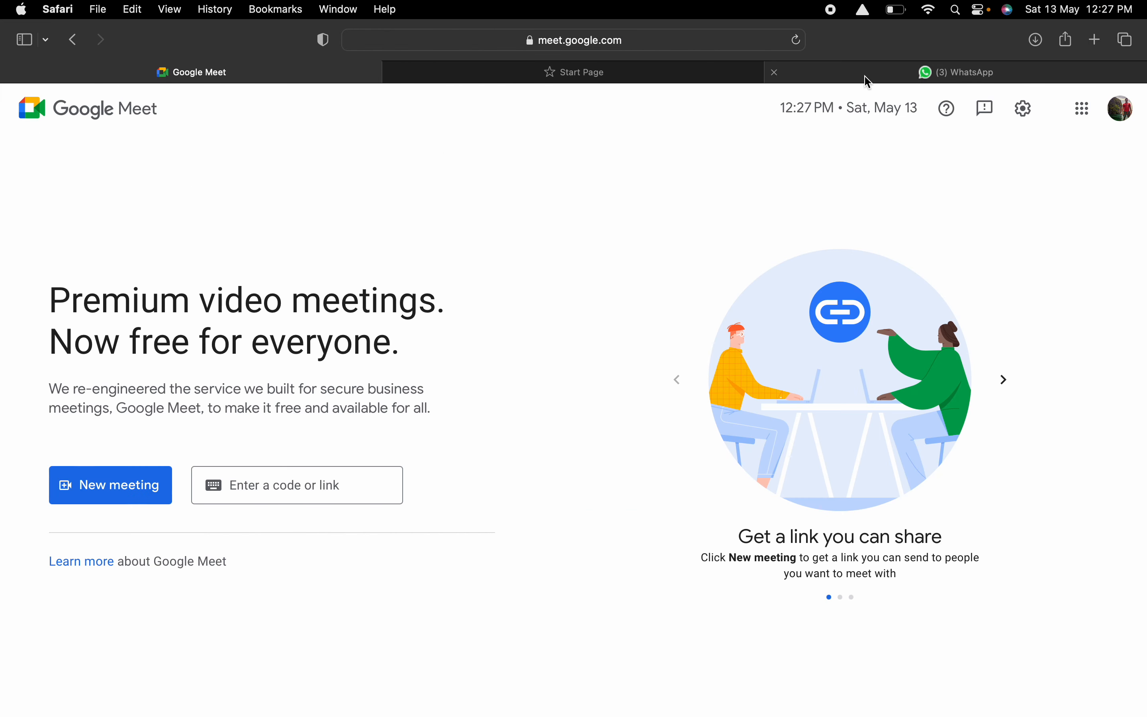
click(573, 74)
text(kml)
key(BackSpace)
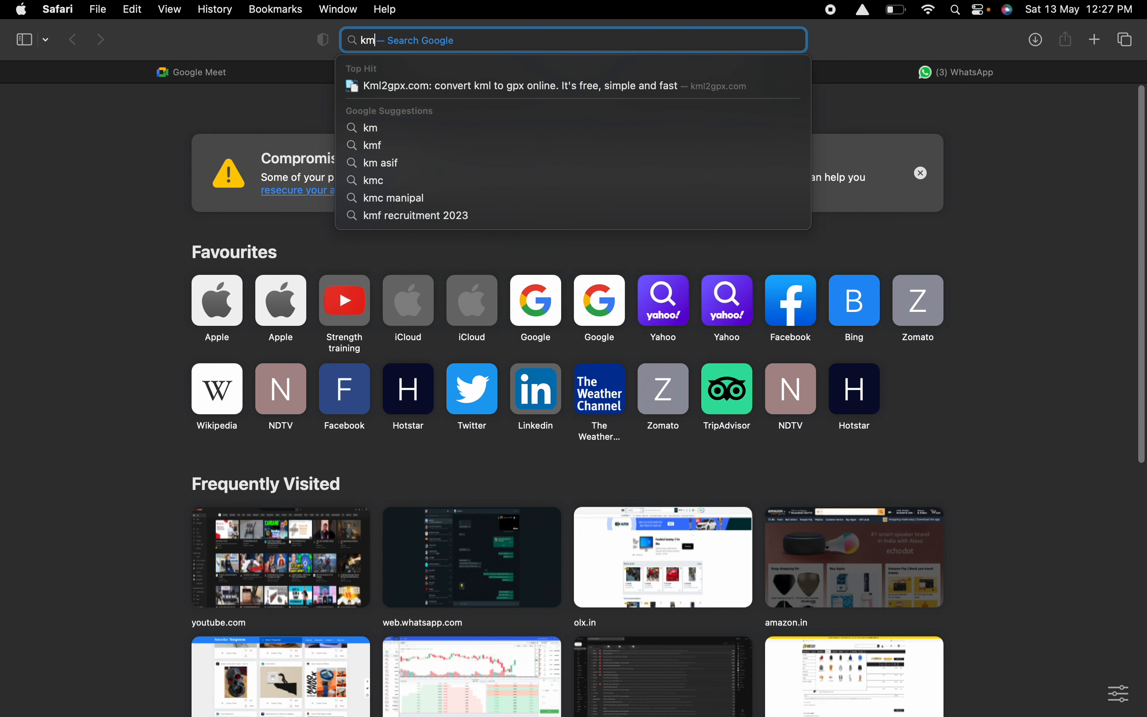
text(l2gpx.com)
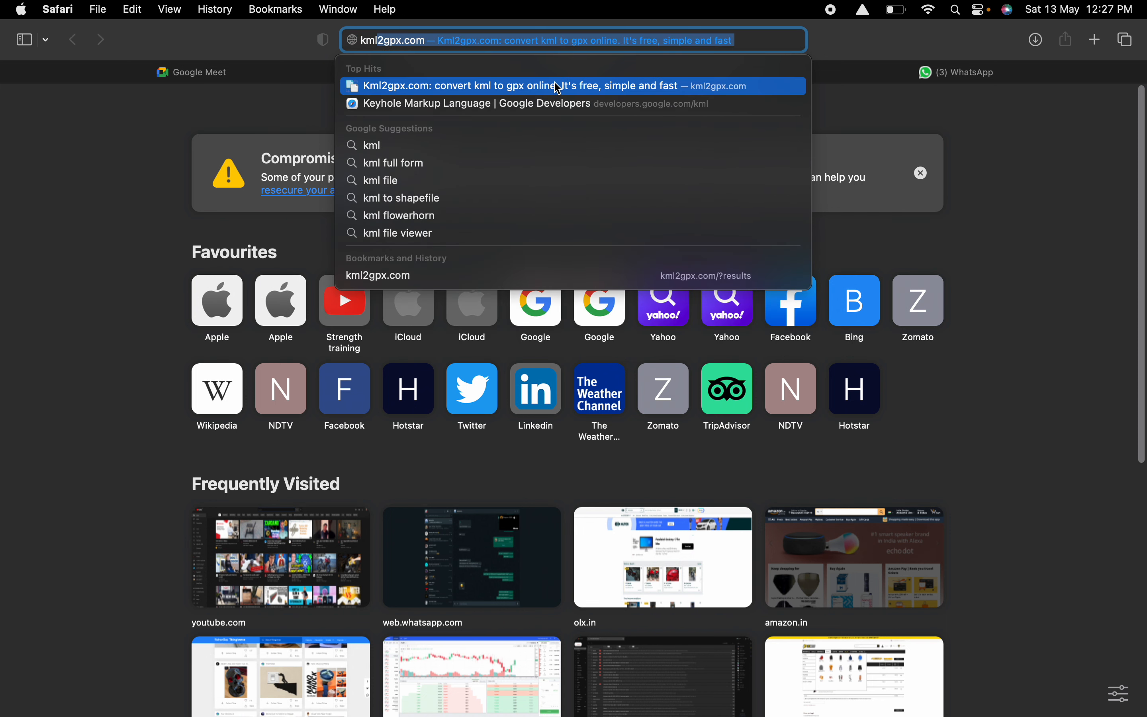
click(565, 90)
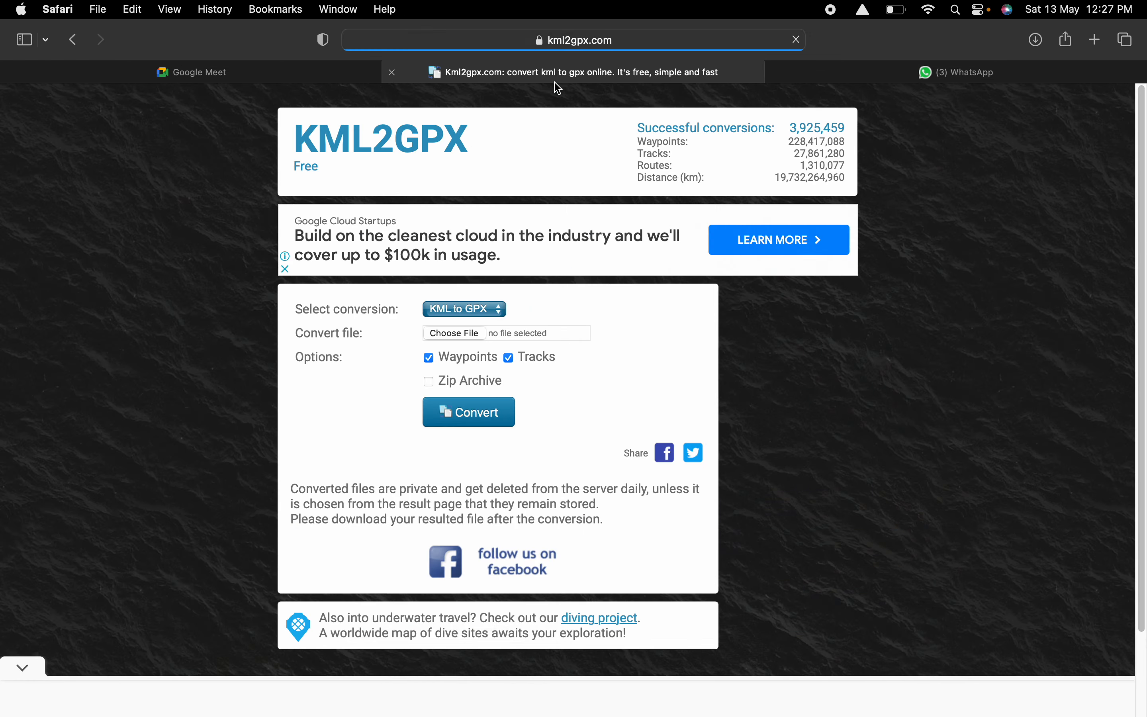
Choose Test path.kml from the Downloads folder as the file for the KML to GPX conversion.
click(473, 335)
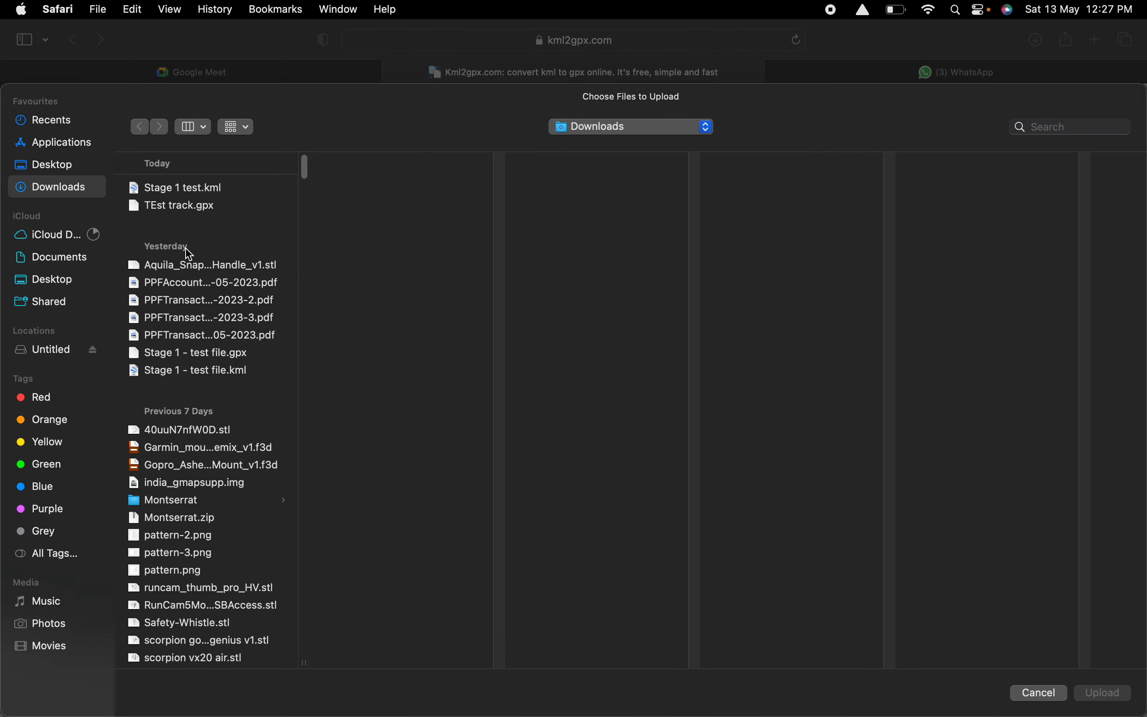
click(184, 207)
click(183, 206)
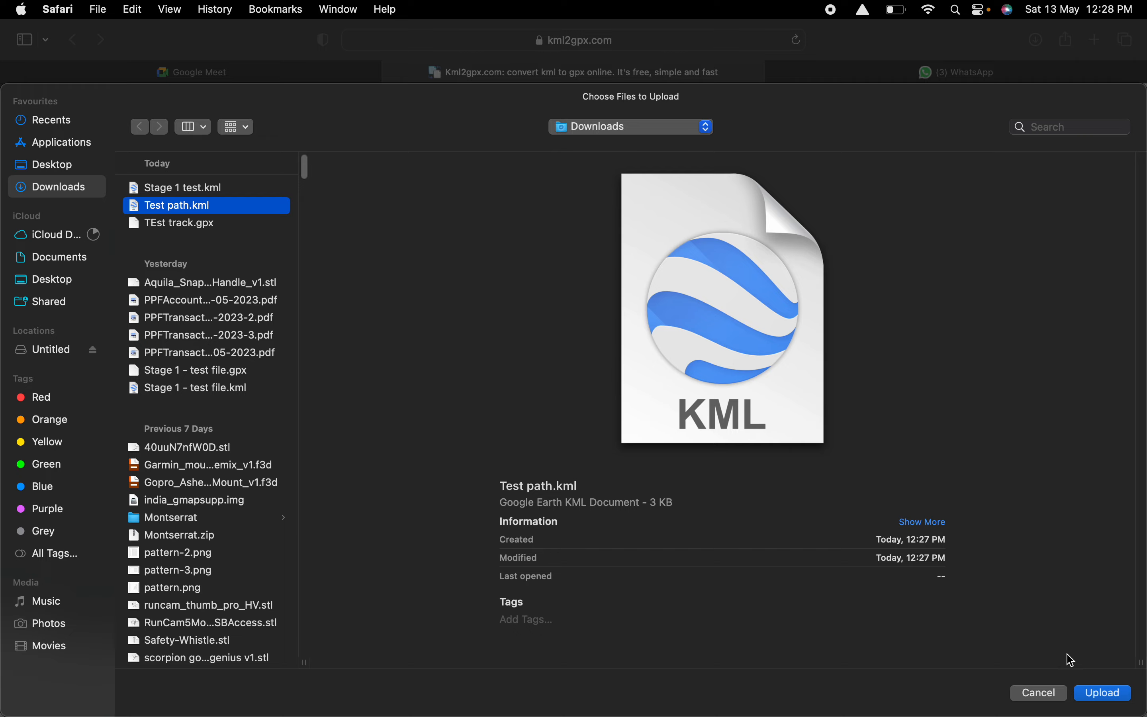
click(1094, 693)
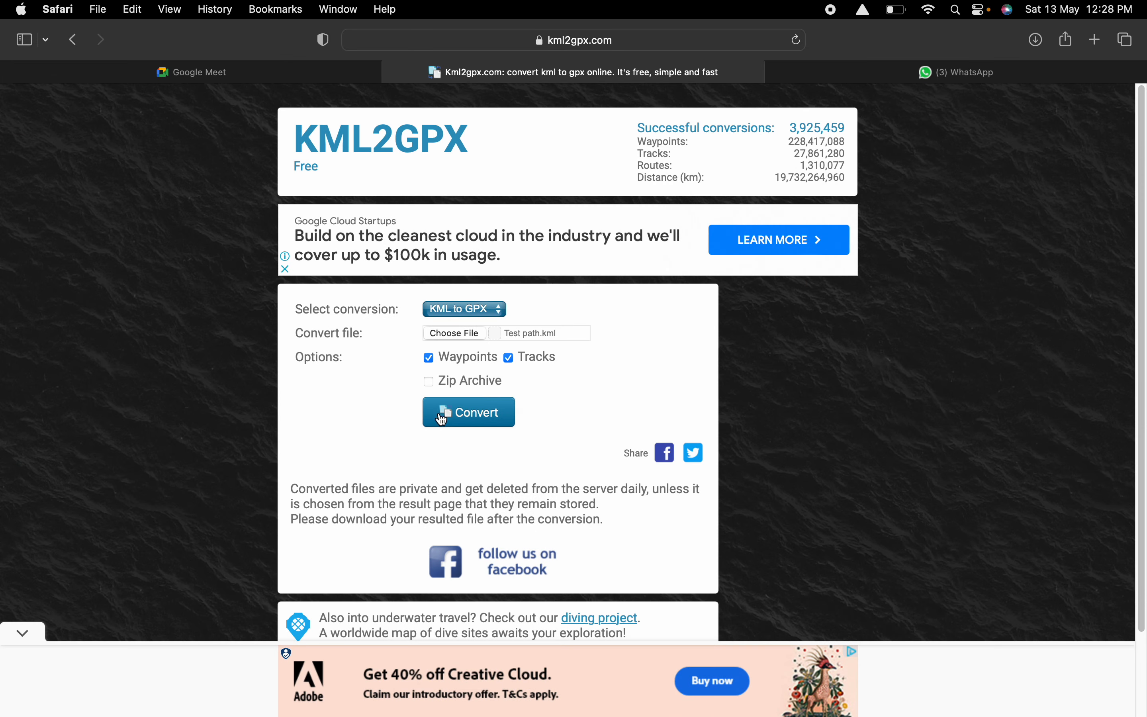
Convert the chosen file with waypoints and tracks included, download the resulting GPX file and show the browser's downloads list.
click(471, 413)
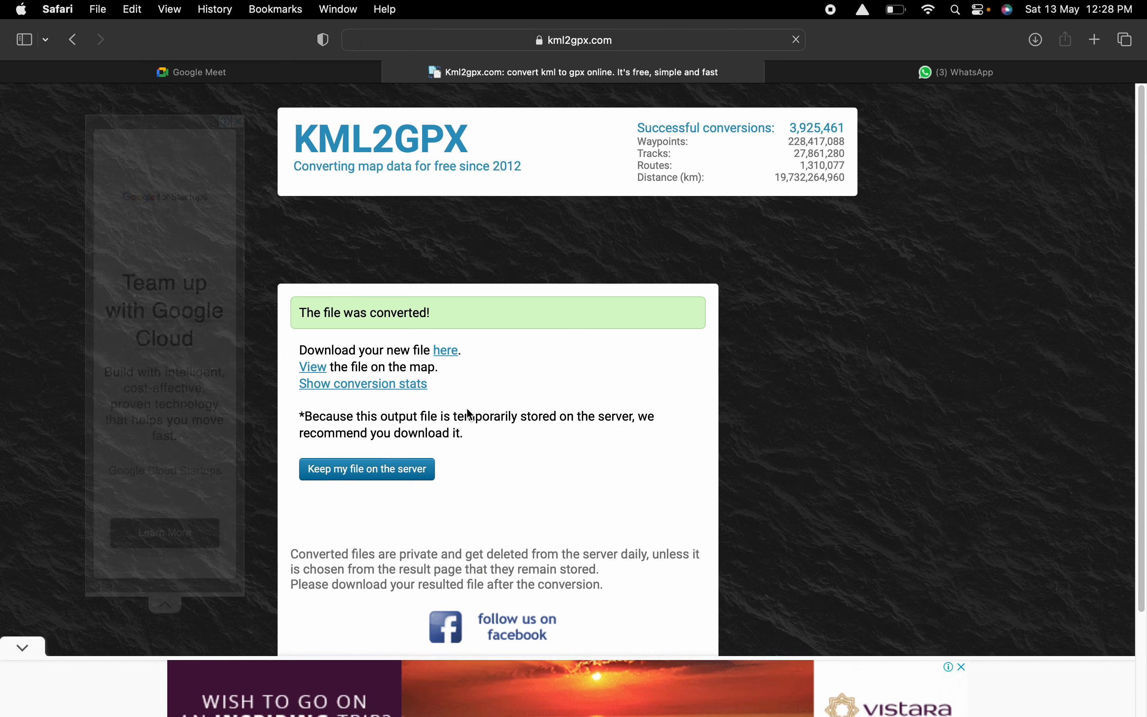
click(447, 355)
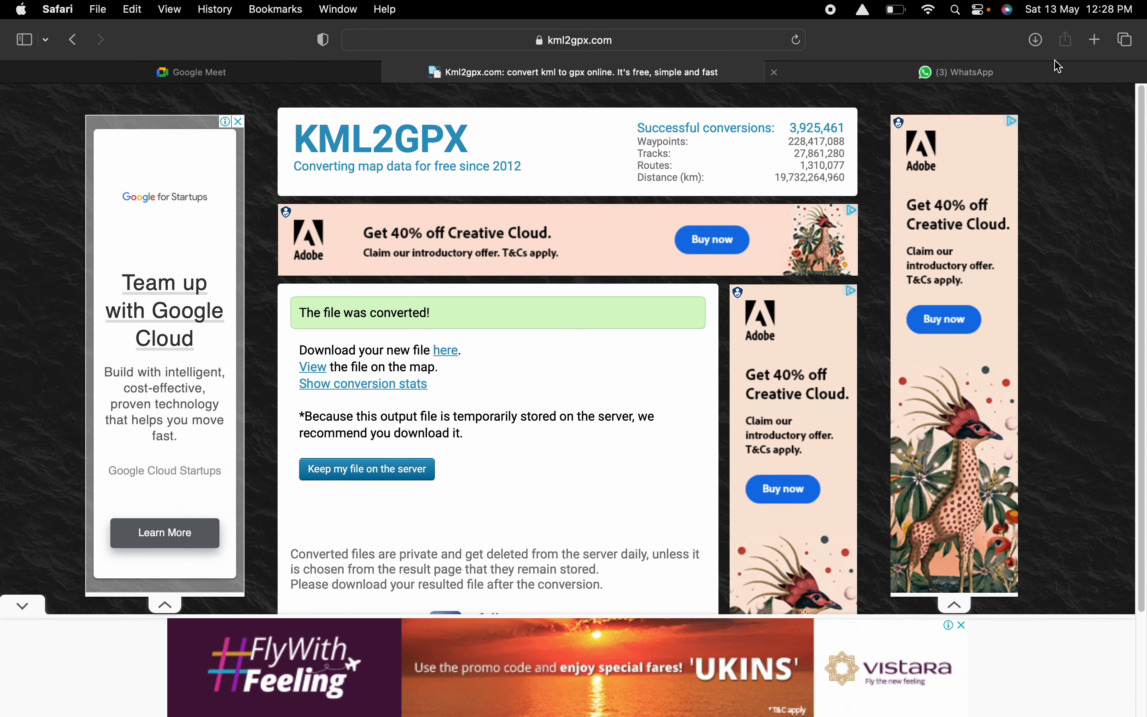
click(1037, 39)
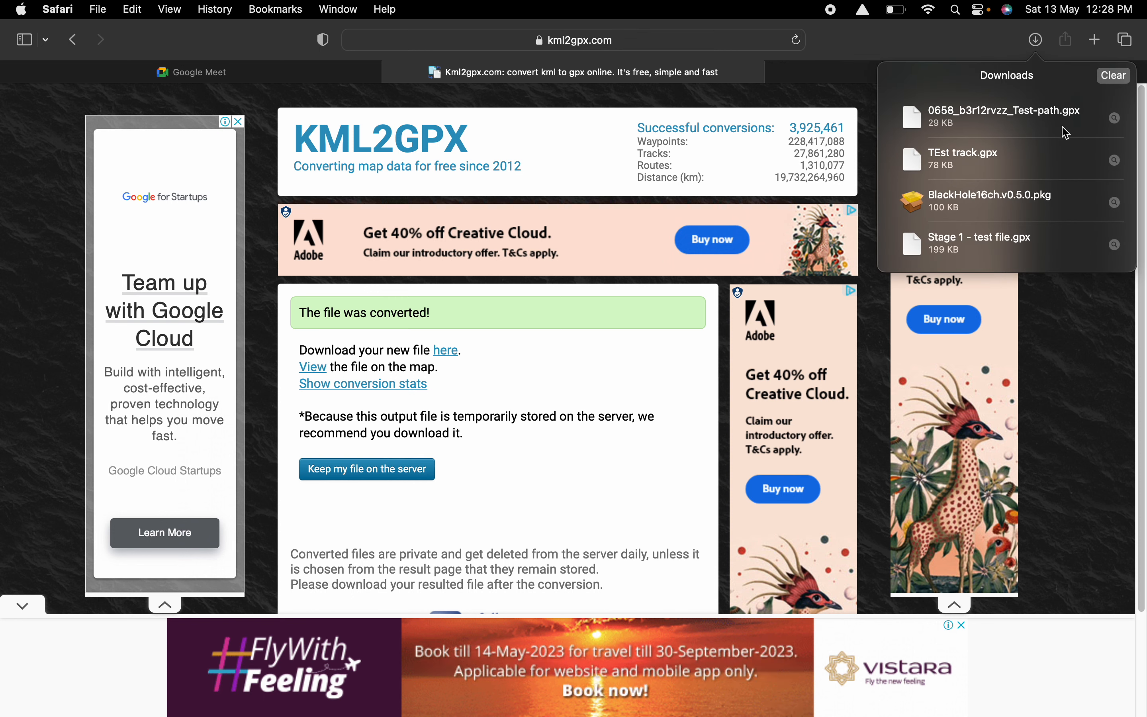